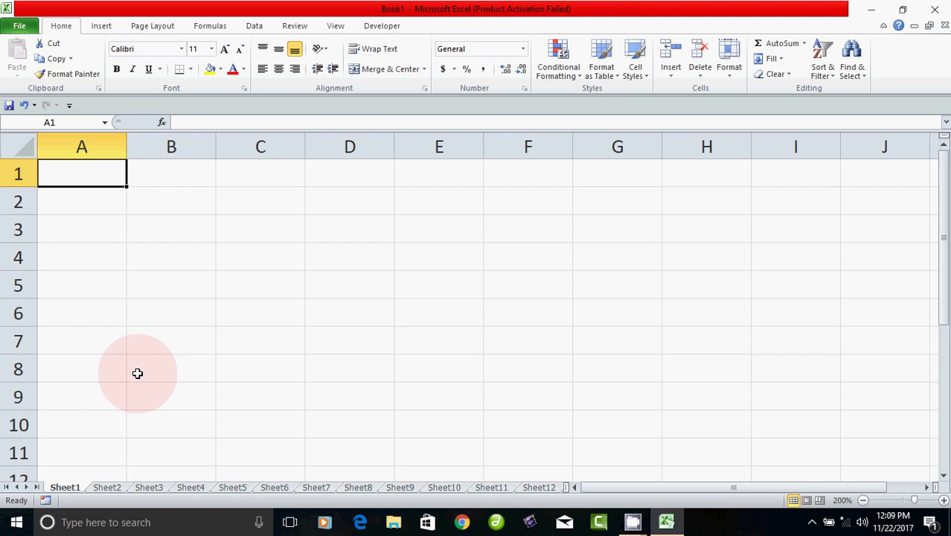
Select and clear several cell blocks on the blank sheet, such as A1:E8 and A1:F10
mouse_move(632, 522)
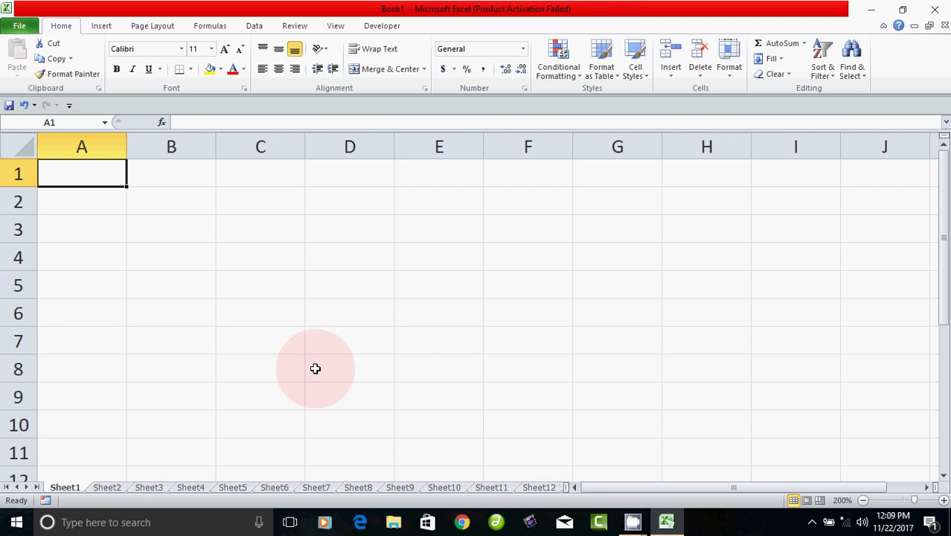
left_click(149, 305)
left_click(79, 174)
left_click_drag(78, 174, 650, 394)
left_click(559, 424)
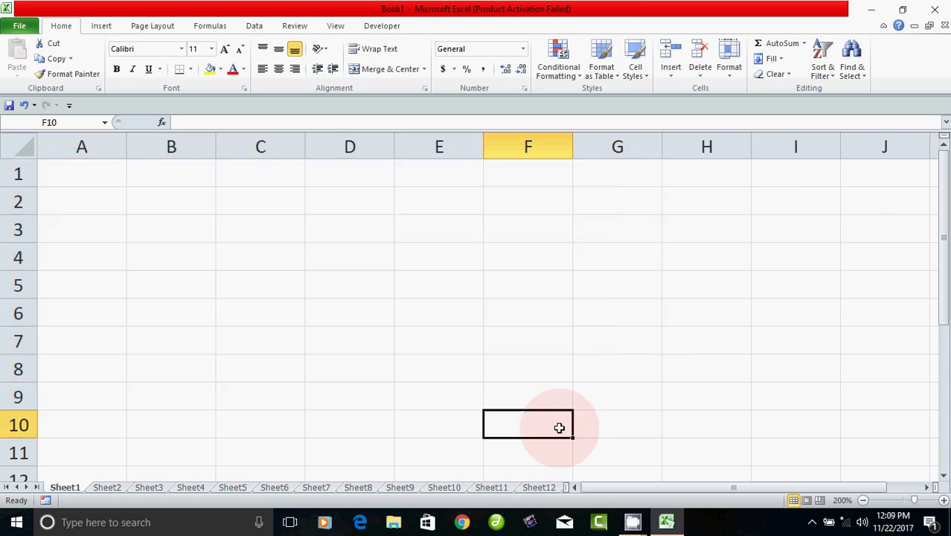
left_click_drag(71, 171, 468, 393)
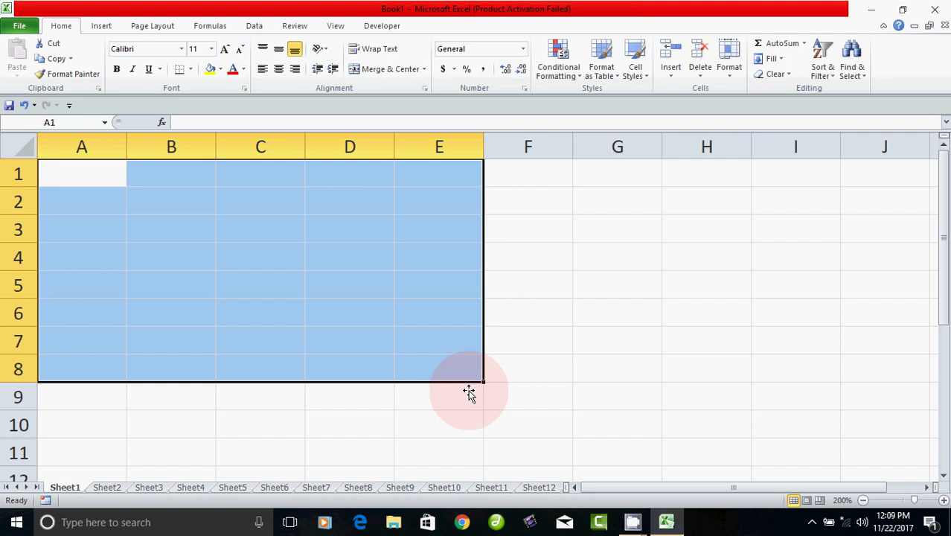
left_click(520, 412)
left_click_drag(64, 172, 503, 410)
left_click(637, 357)
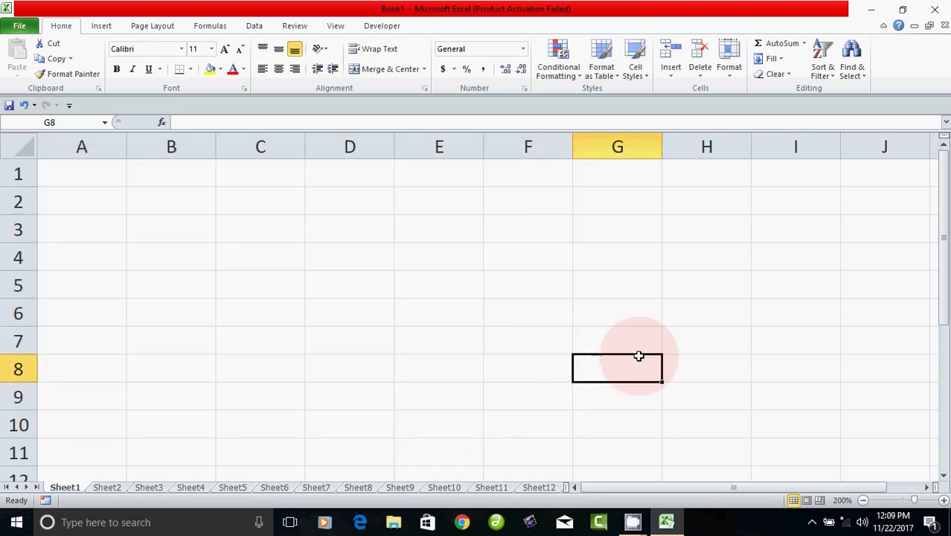
Step across the row 1 cells from A1 to H1 and back to C1
left_click(76, 179)
left_click(133, 175)
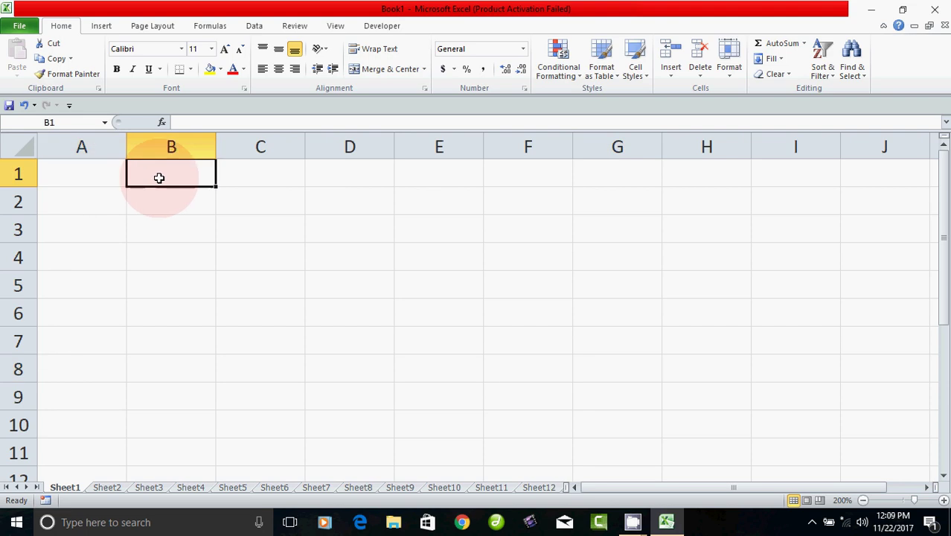
left_click(242, 175)
left_click(318, 174)
left_click(427, 177)
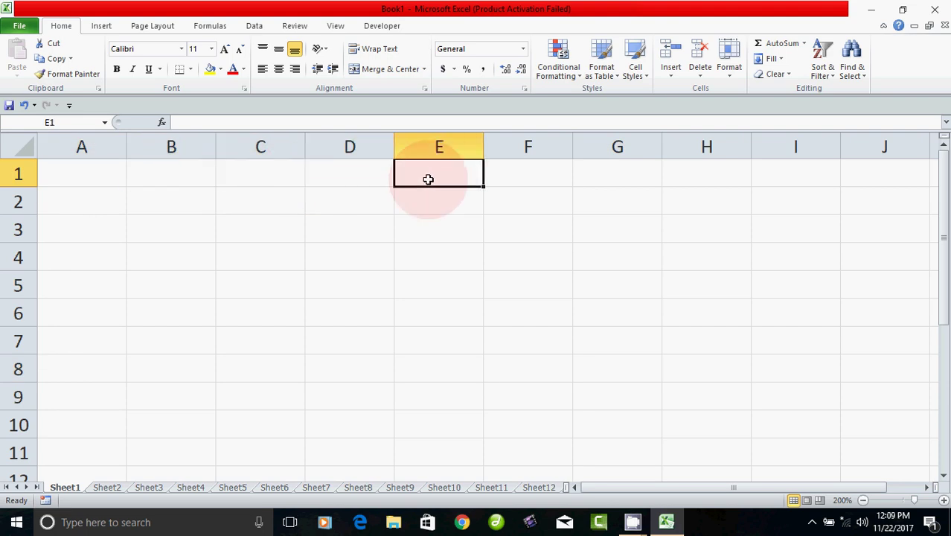
left_click(537, 177)
left_click(611, 176)
left_click(680, 174)
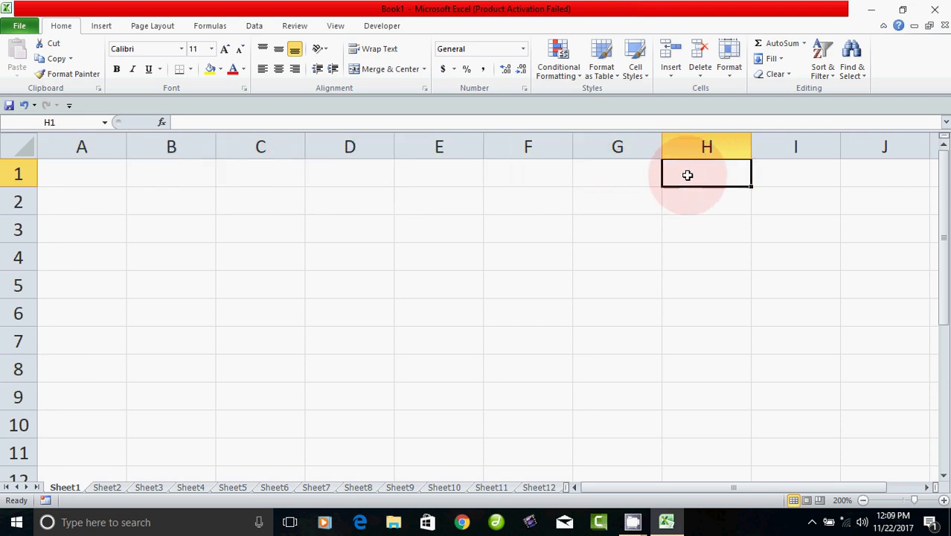
left_click(626, 171)
left_click(548, 171)
left_click(424, 171)
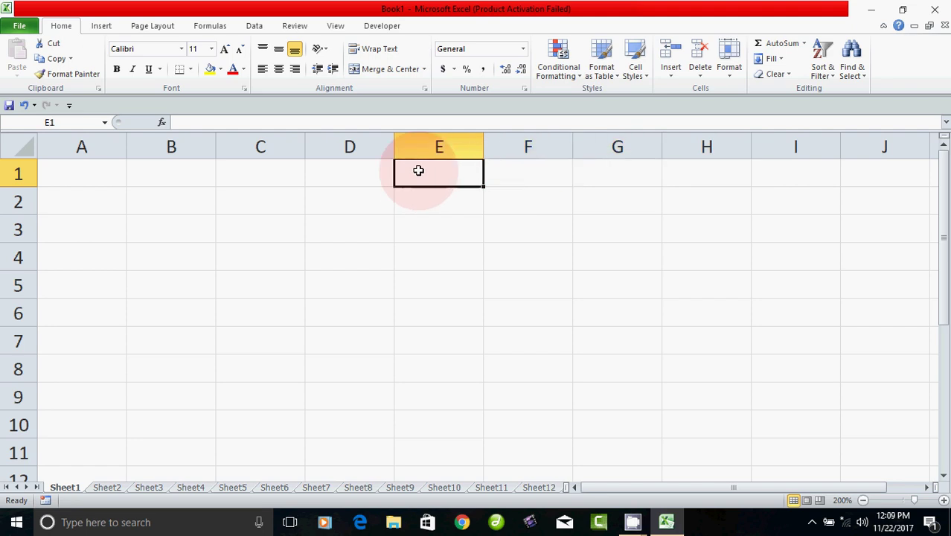
left_click(328, 180)
left_click(272, 176)
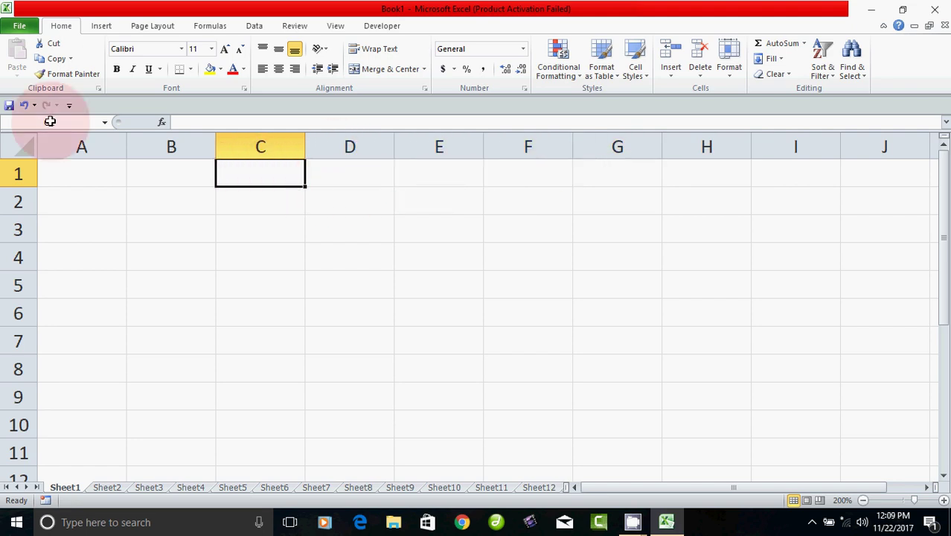
Open the marklist workbook from Recent Workbooks and show its Info page
left_click(20, 27)
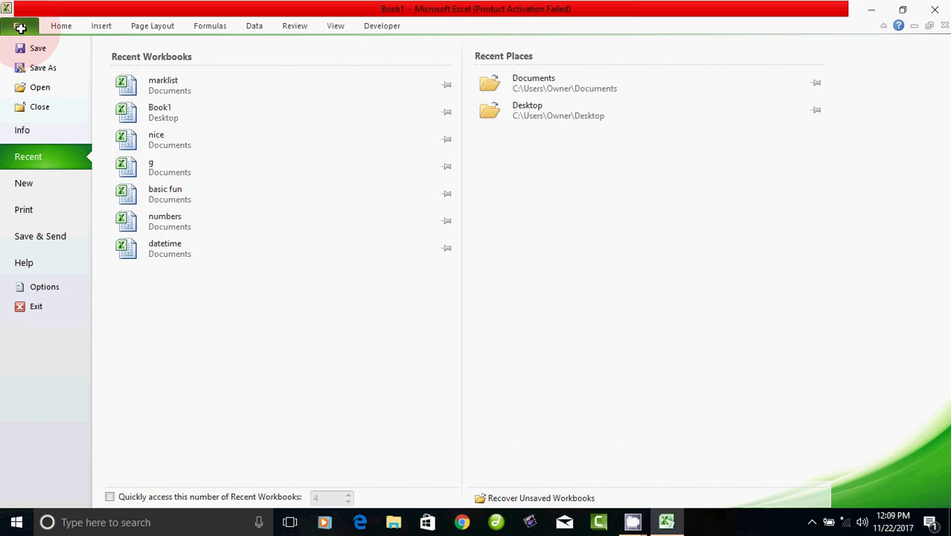
left_click(177, 92)
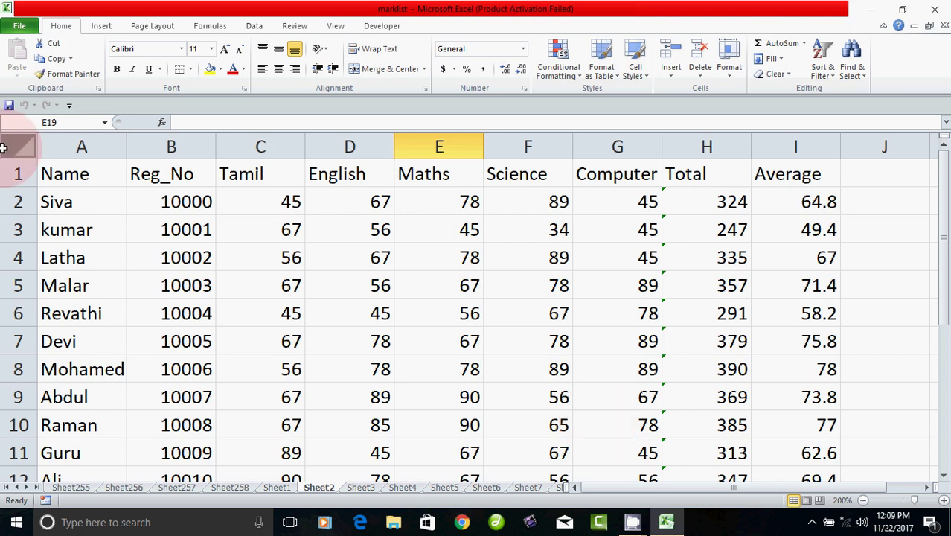
left_click(20, 28)
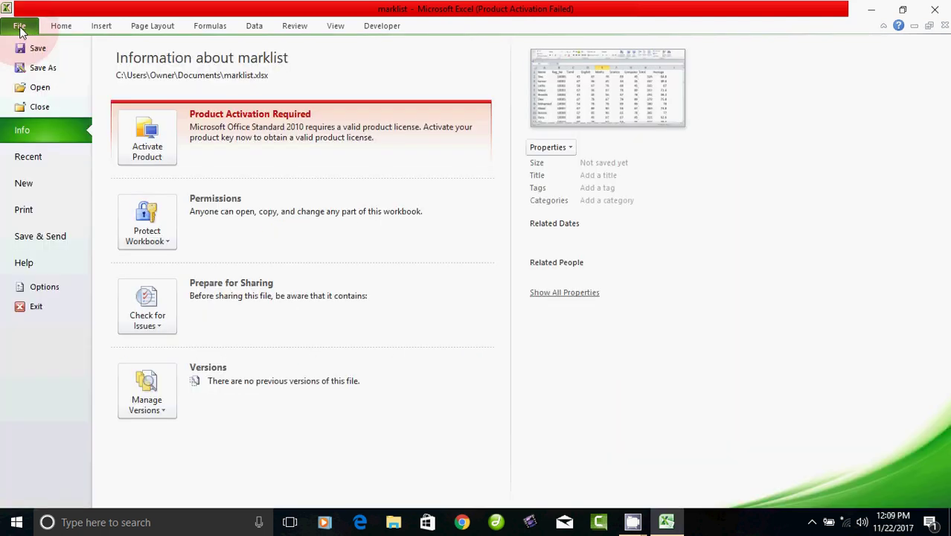
Preview the marklist sheet on the Print page, then exit Excel
left_click(41, 214)
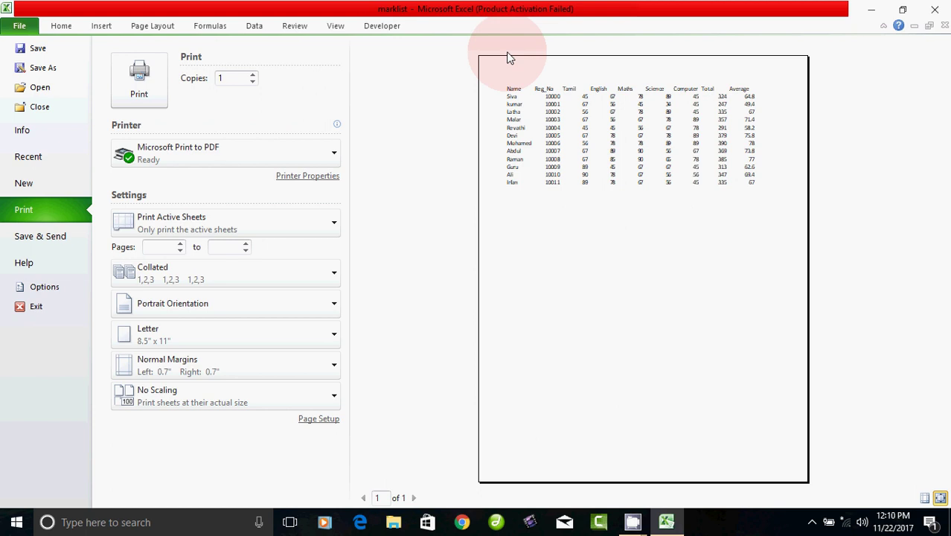
left_click(936, 13)
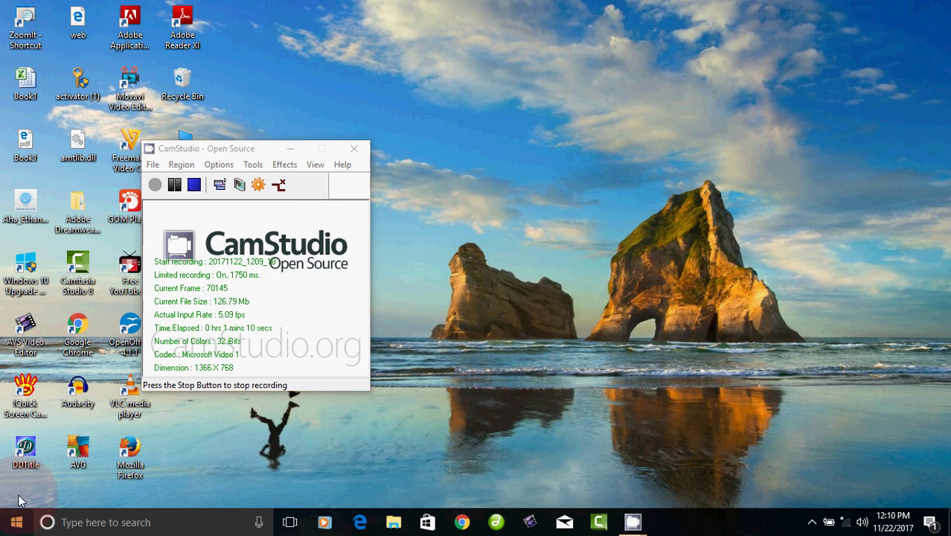
Relaunch Excel 2010 from the Start menu and select a cell in the new Book1
left_click(16, 521)
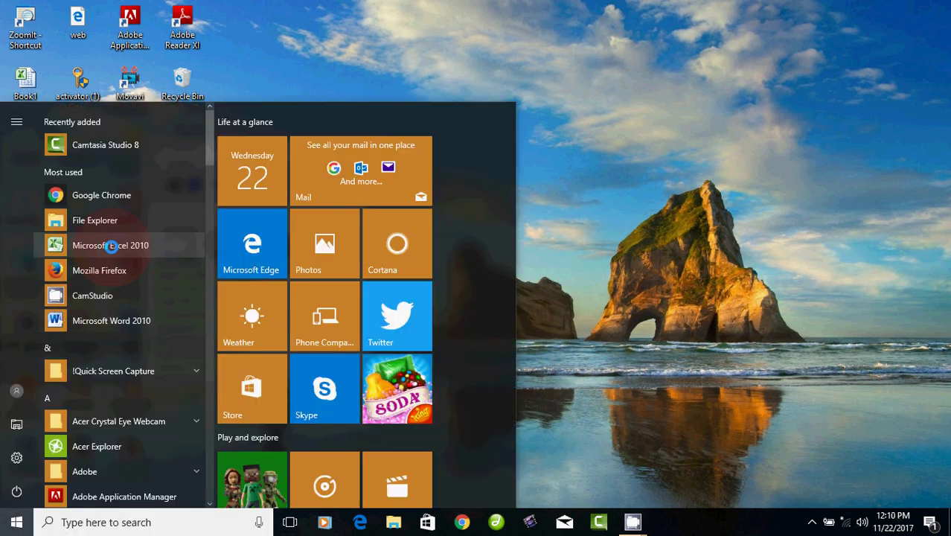
left_click(111, 246)
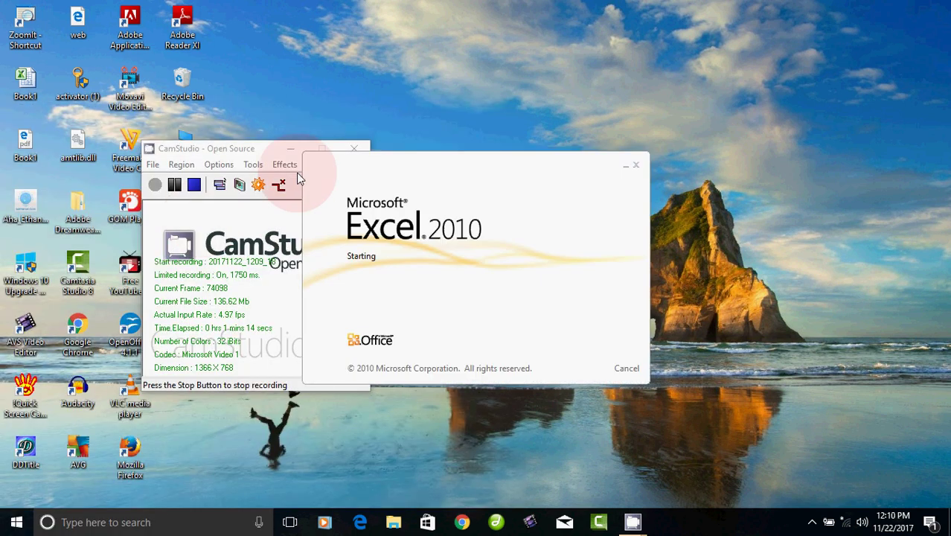
left_click(292, 157)
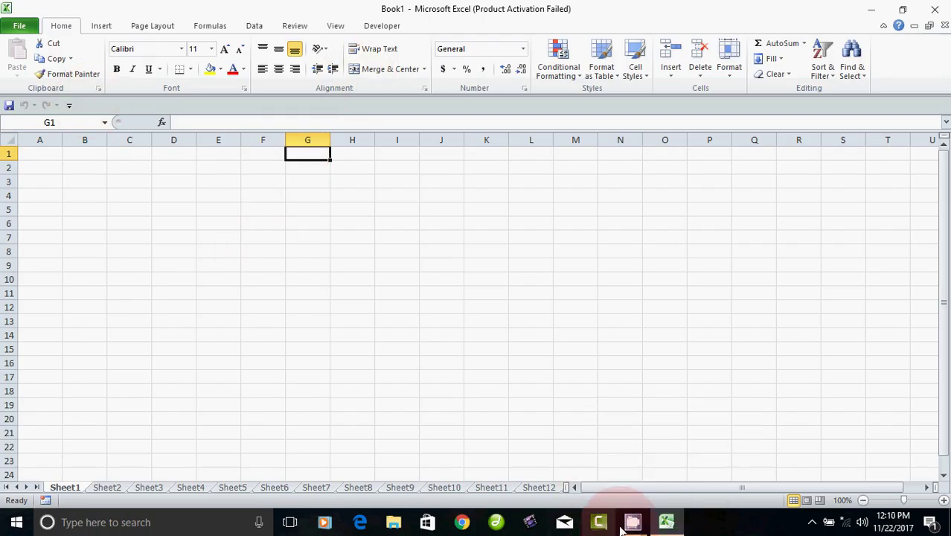
Dismiss the Activation Wizard message and reopen marklist from Recent Workbooks
mouse_move(628, 526)
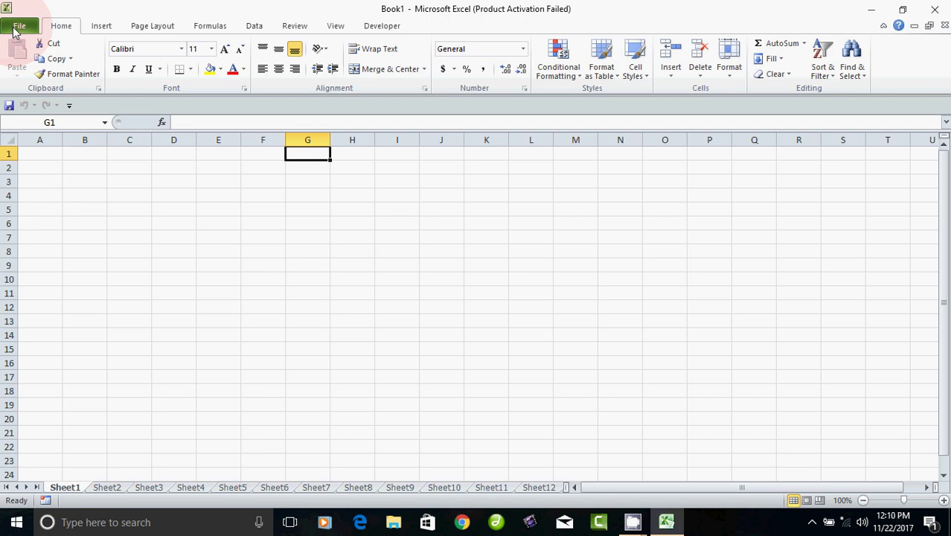
left_click(15, 27)
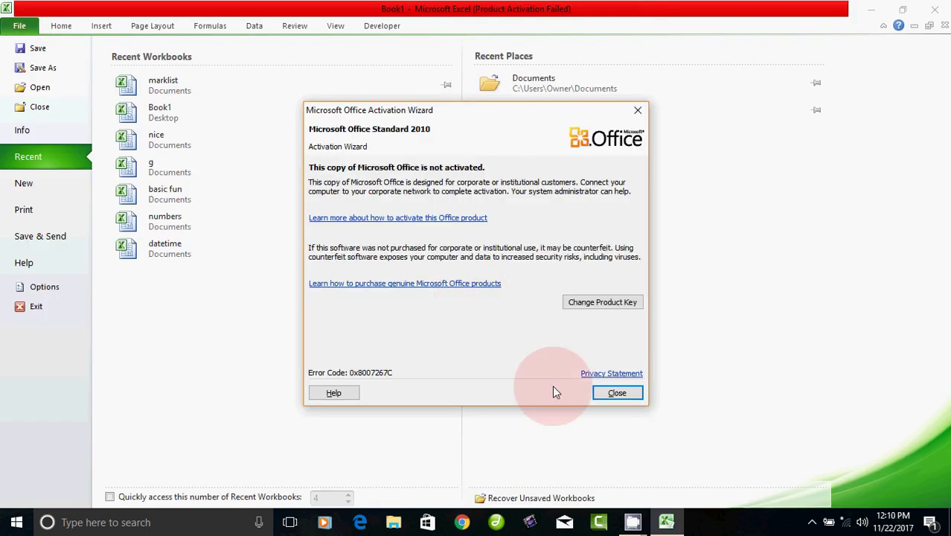
left_click(616, 392)
left_click(162, 85)
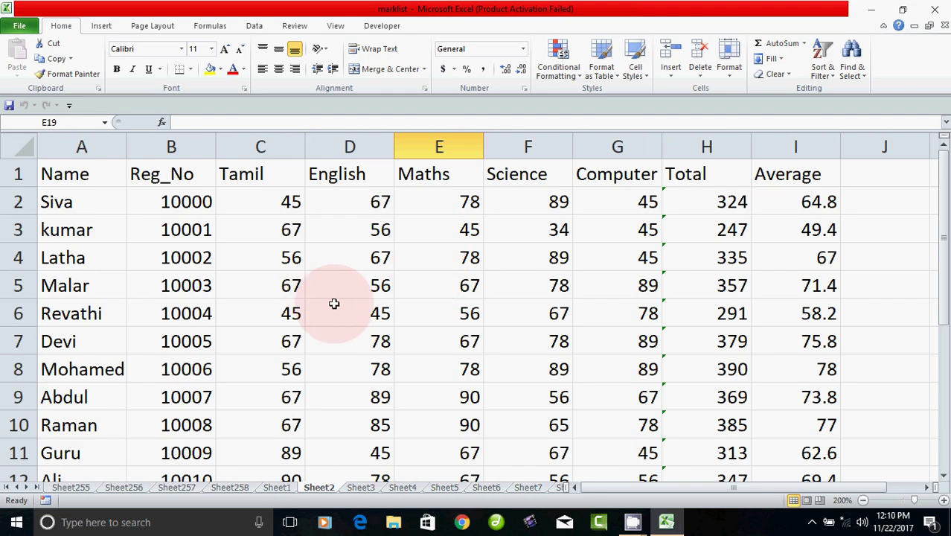
Select the Name header, show the Insert tab, and click marks in the Tamil, English and Science columns
left_click(70, 175)
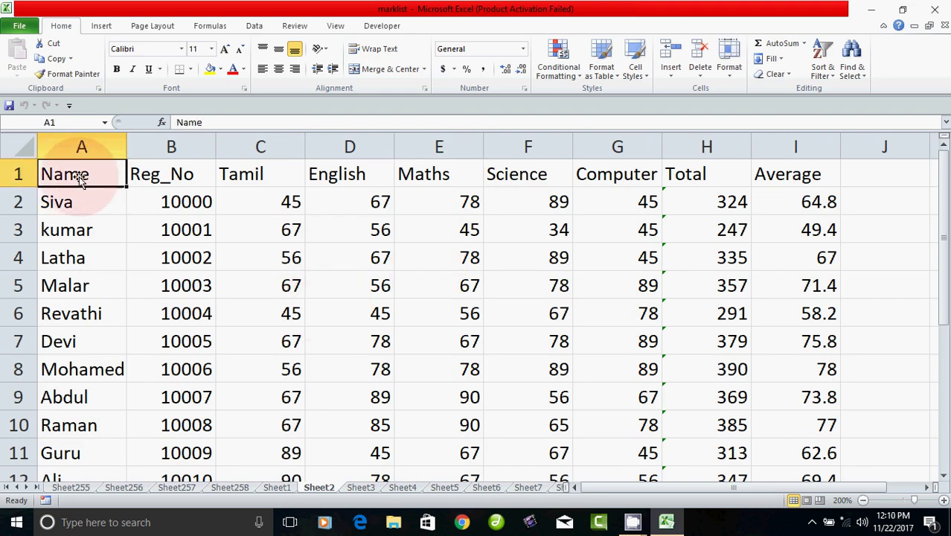
left_click(102, 27)
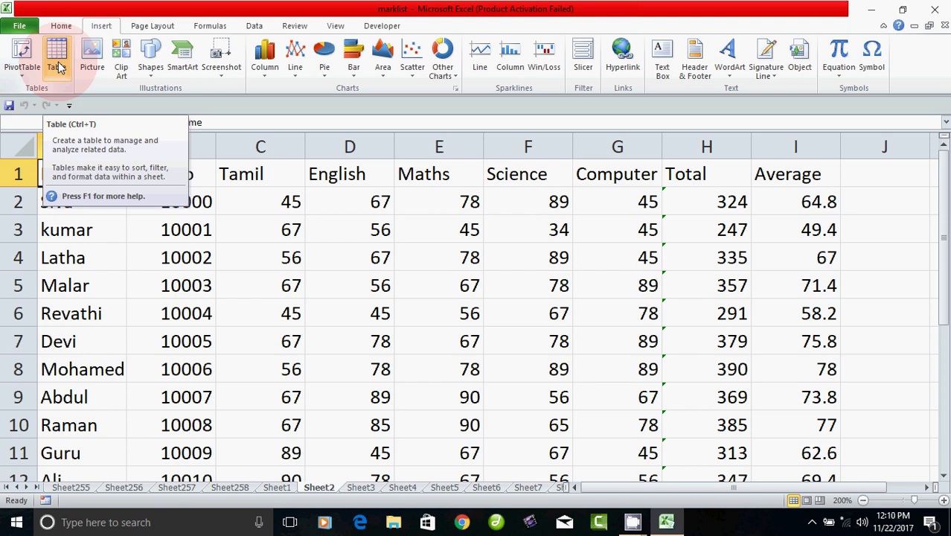
left_click(287, 290)
left_click(389, 287)
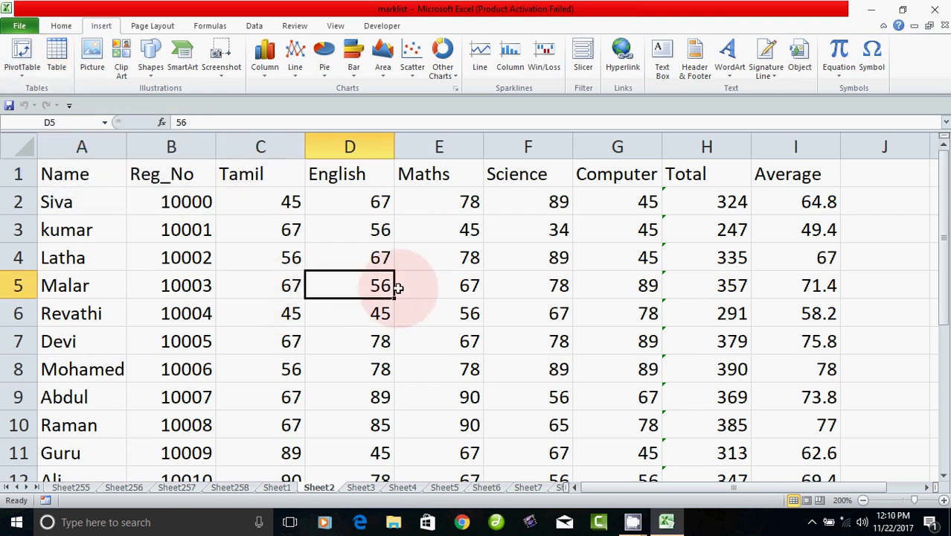
left_click(446, 292)
left_click(476, 344)
left_click(525, 333)
left_click(518, 234)
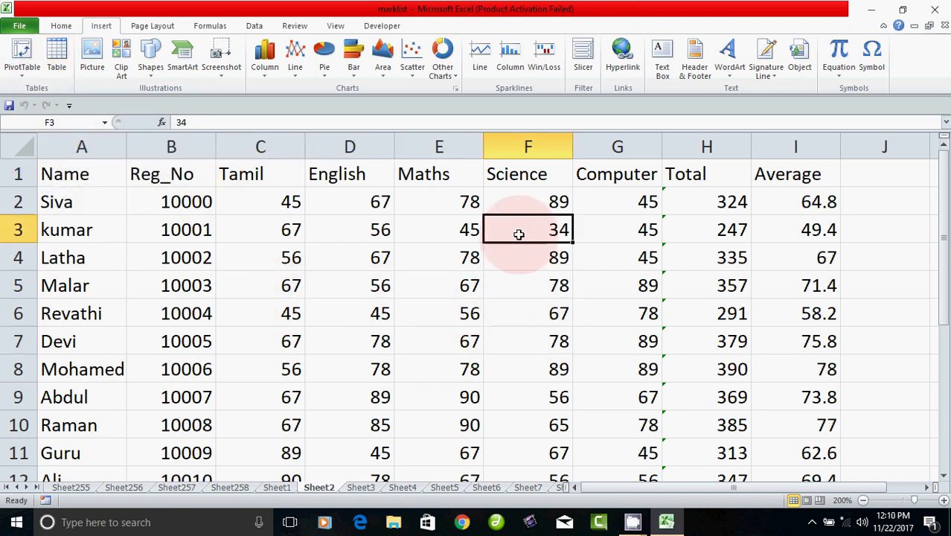
left_click(522, 202)
Select the Science, Computer, Total and Average headers, then return to cell A1
left_click(558, 170)
left_click(618, 176)
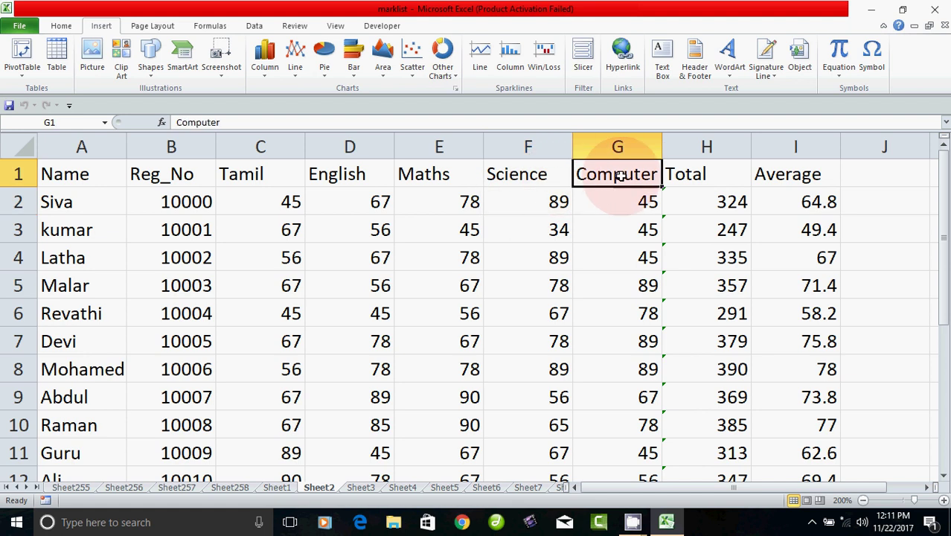
left_click(684, 174)
left_click(798, 179)
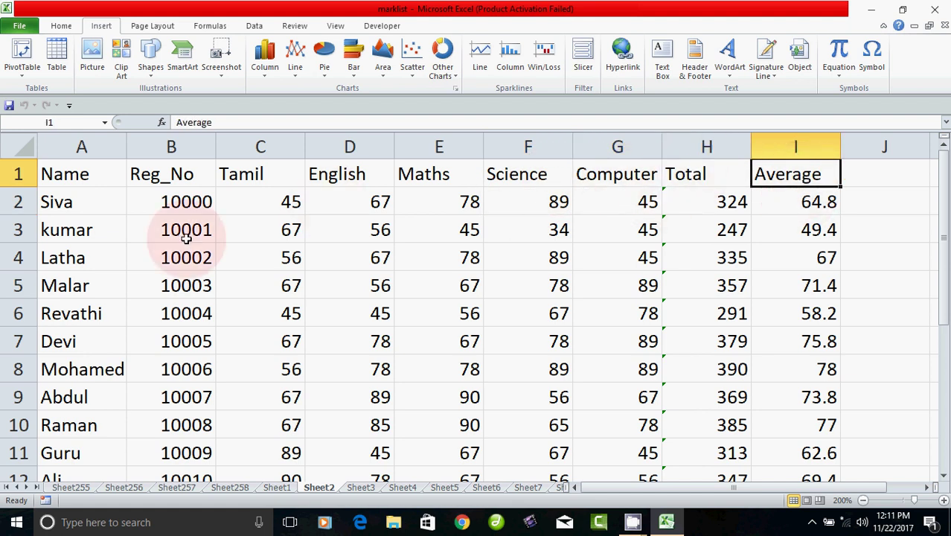
left_click(79, 179)
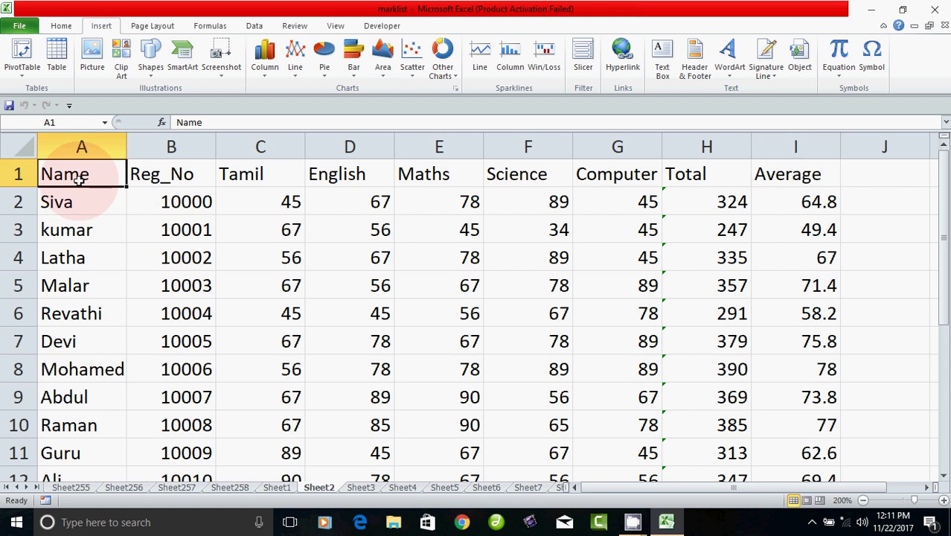
Insert a table from =$A$1:$I$13 with 'My table has headers' checked
left_click(57, 54)
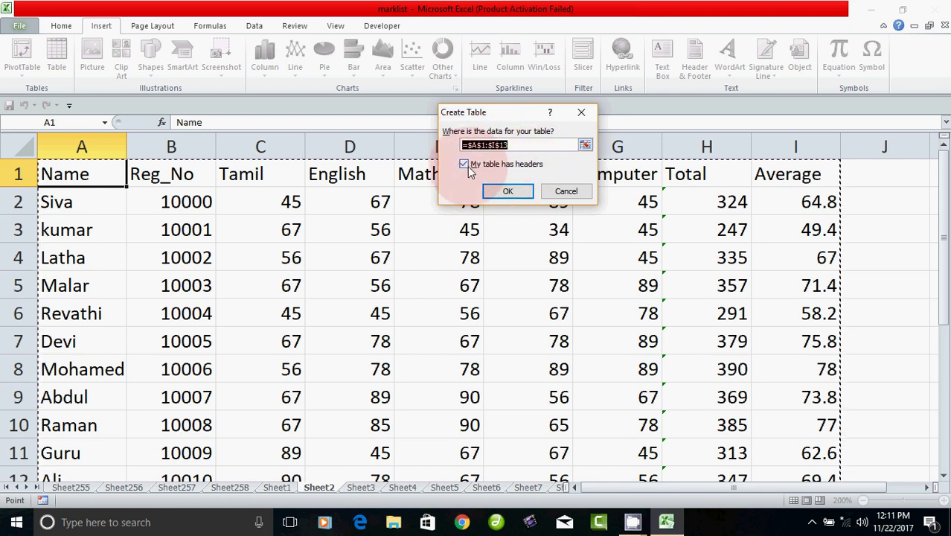
left_click(507, 192)
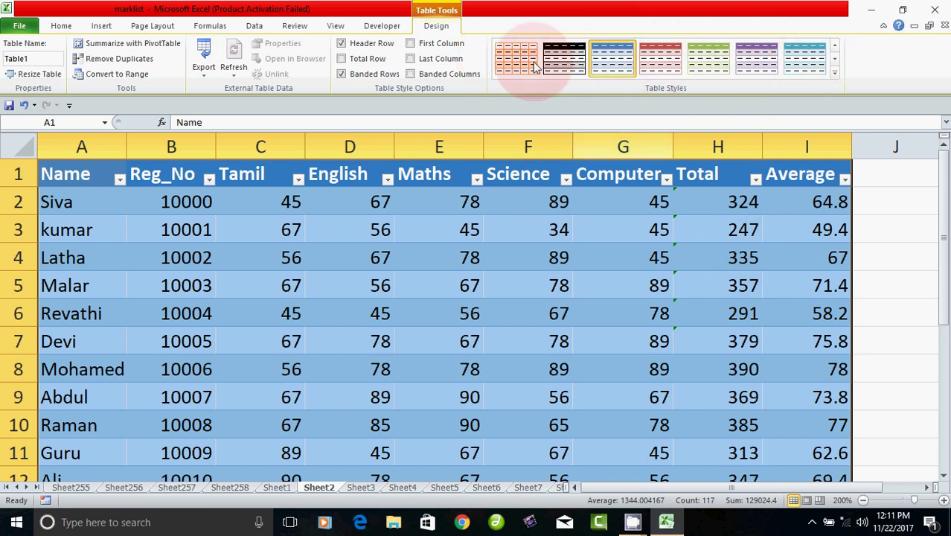
Try medium and light table styles, then settle on a medium purple banded style
left_click(833, 77)
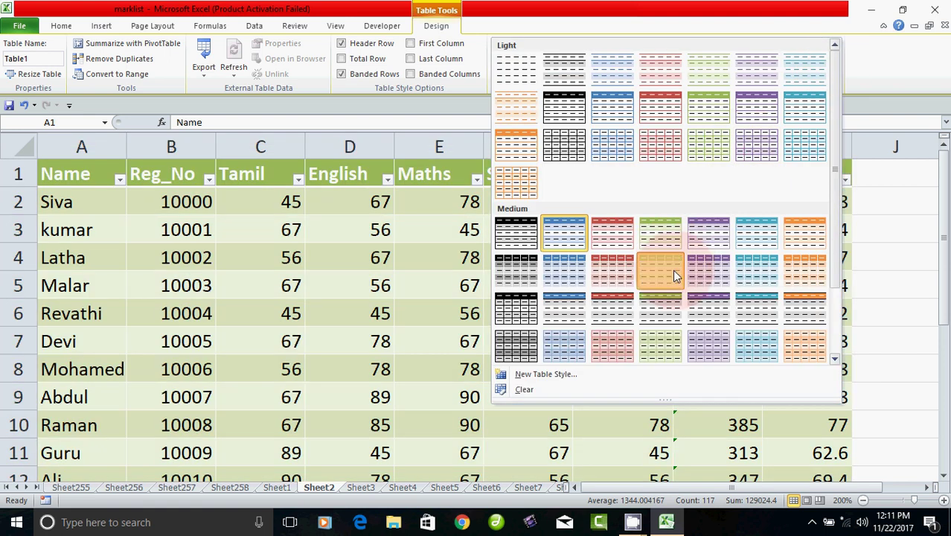
left_click(673, 269)
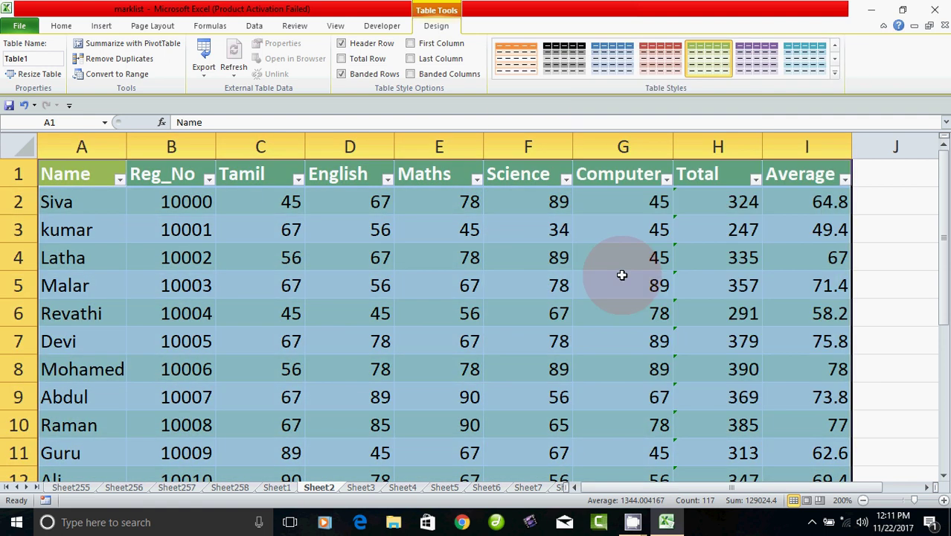
left_click(834, 74)
left_click(711, 148)
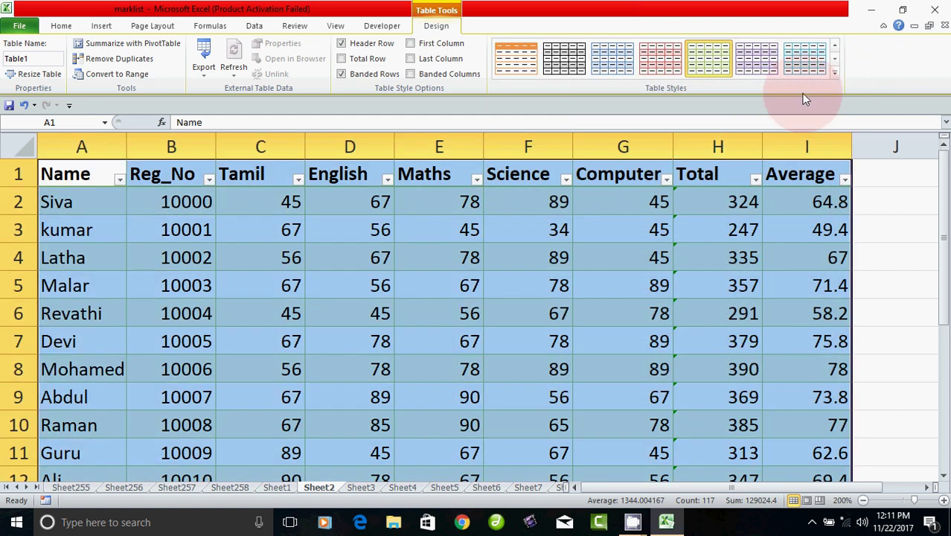
left_click(833, 74)
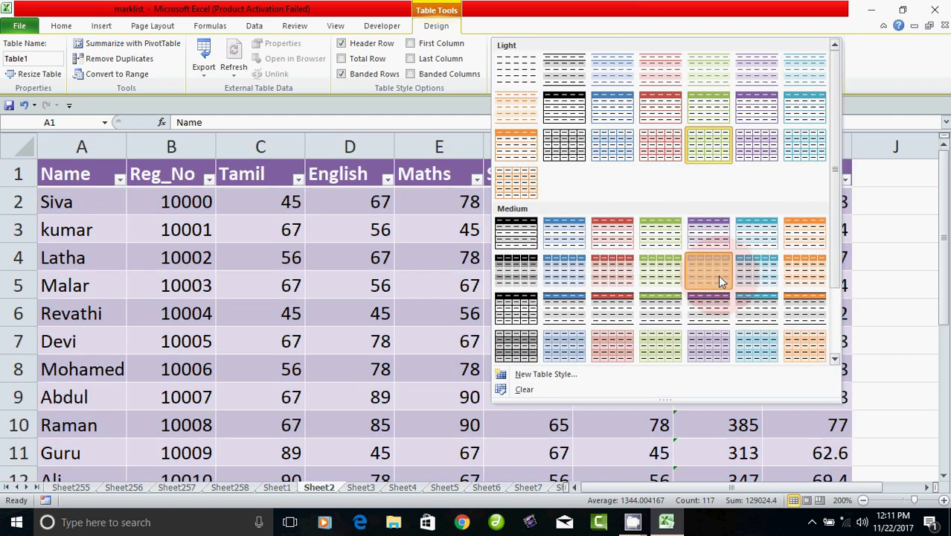
left_click(717, 275)
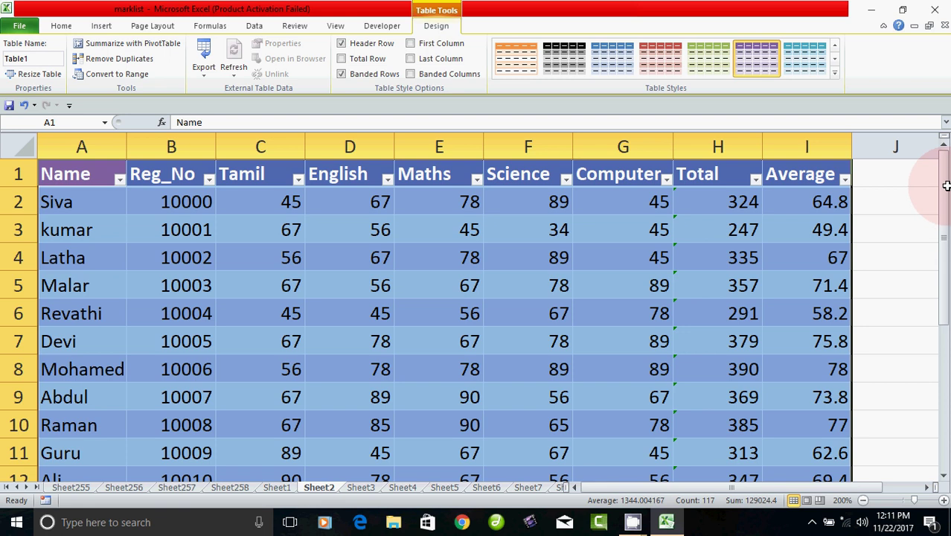
left_click_drag(946, 192, 936, 357)
left_click(898, 335)
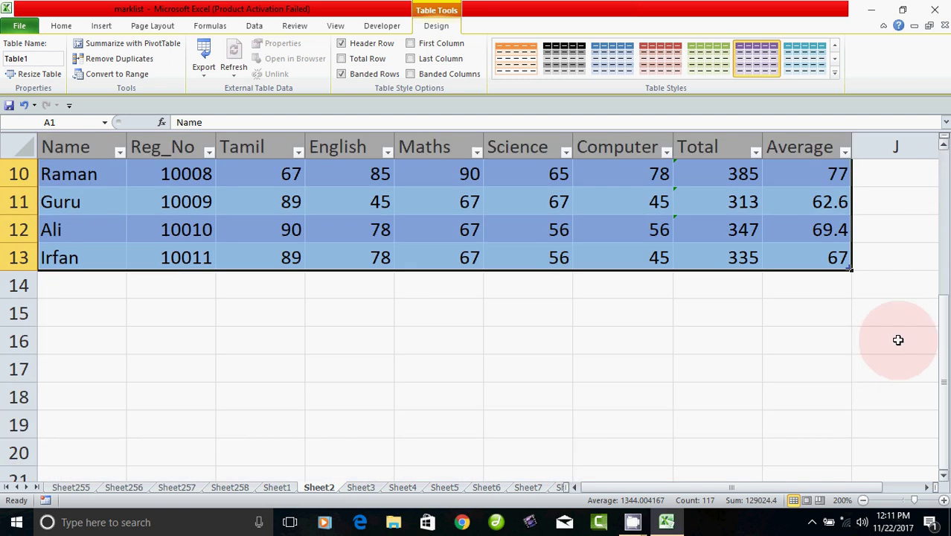
scroll(639, 357, "up", 3)
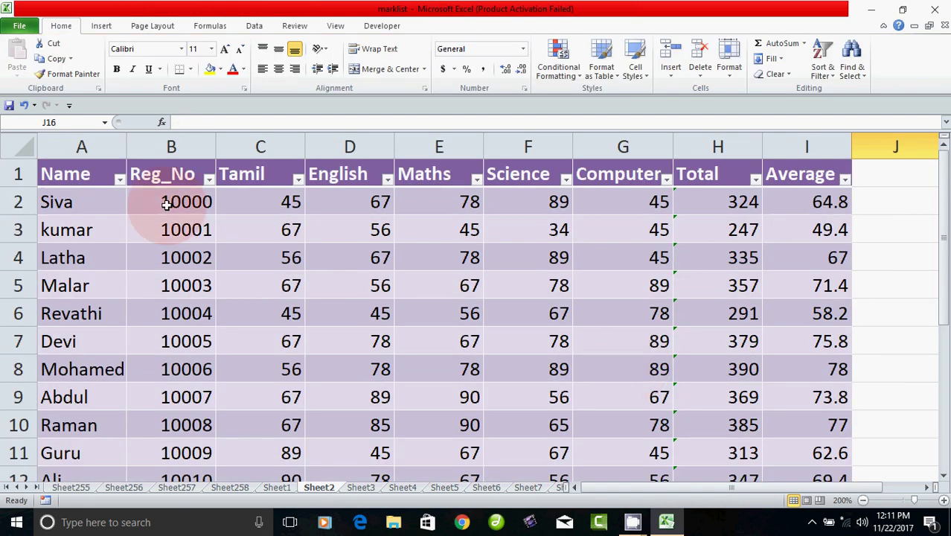
Preview the purple table on the Print page, then close the marklist workbook
left_click(19, 26)
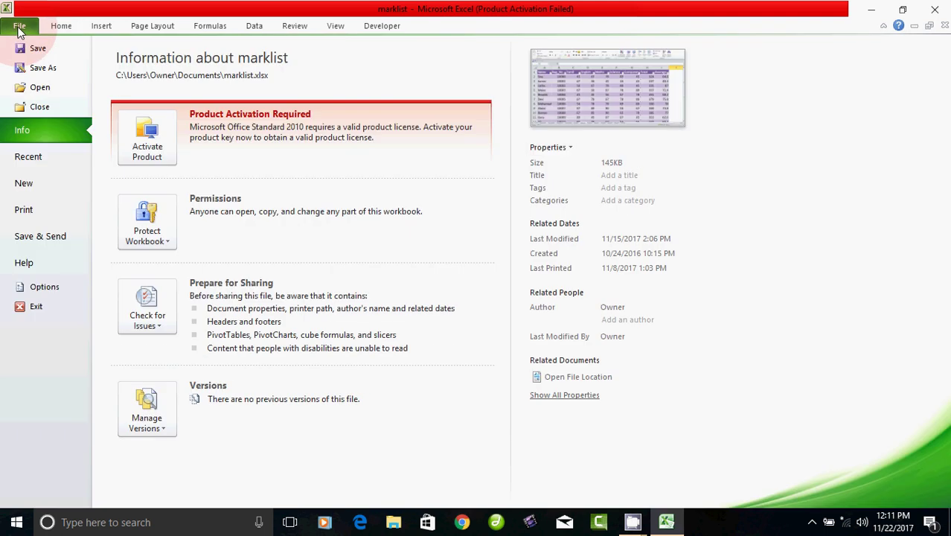
left_click(47, 212)
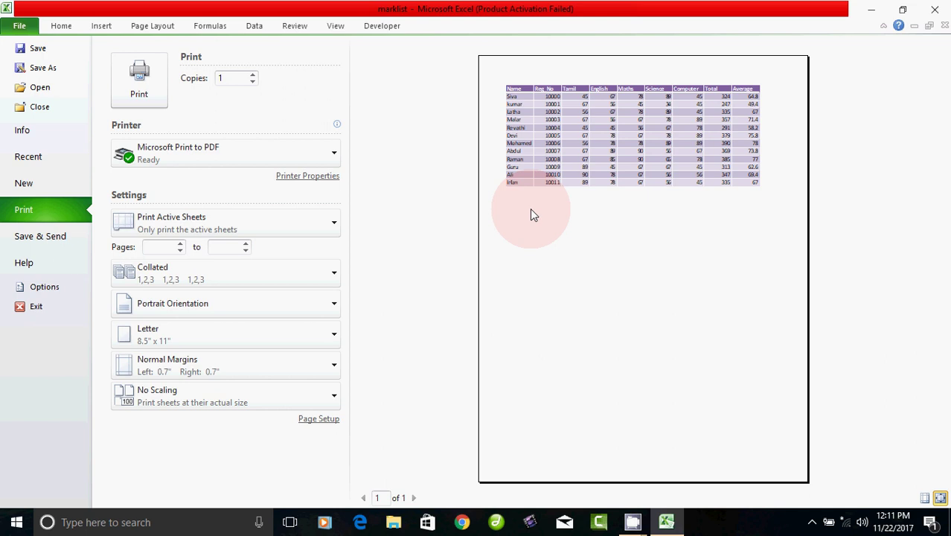
left_click(935, 11)
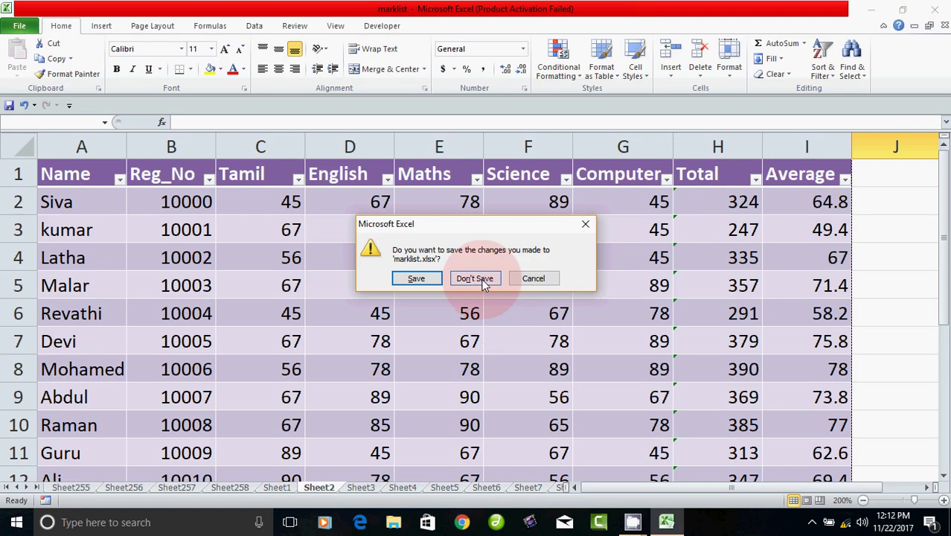
Cancel the save prompt, select the data from Name to Maths, and return to A1
left_click(533, 279)
left_click(134, 282)
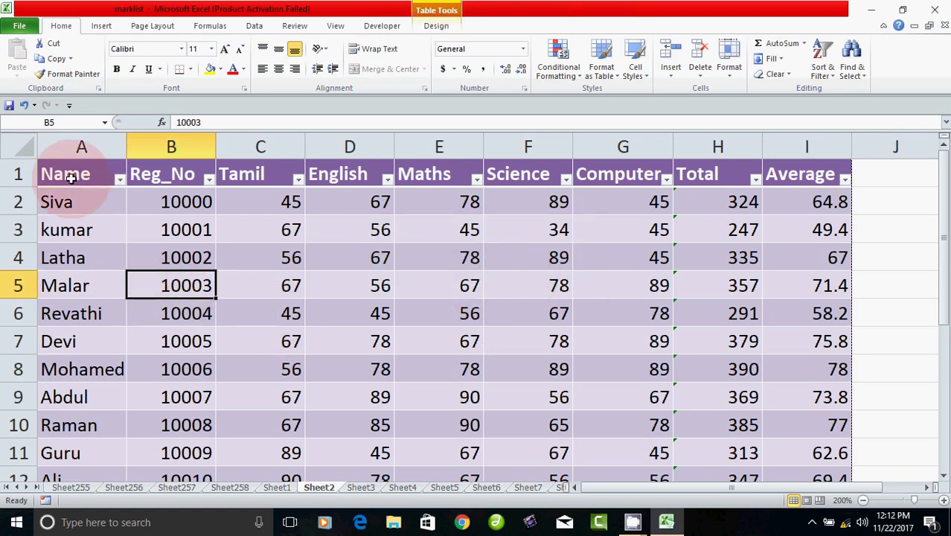
left_click_drag(64, 174, 744, 450)
left_click(287, 316)
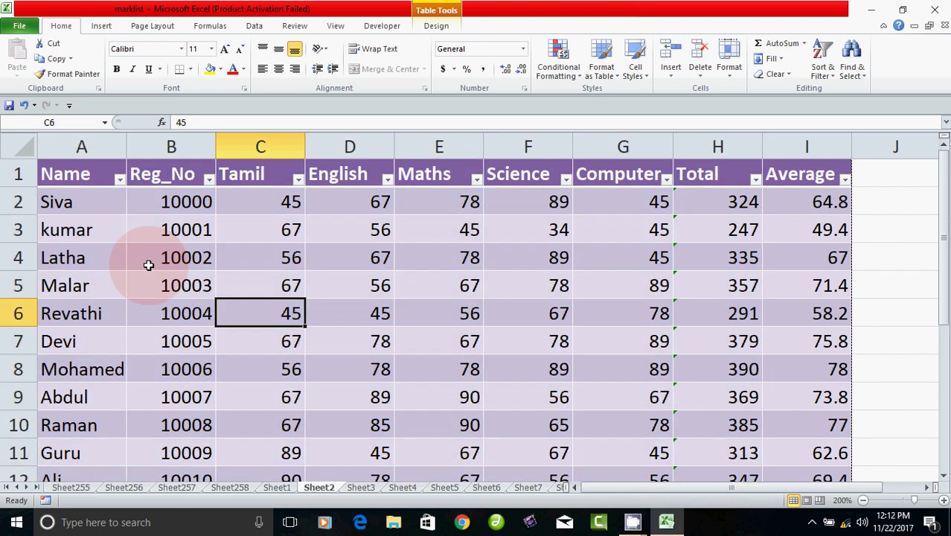
left_click(74, 178)
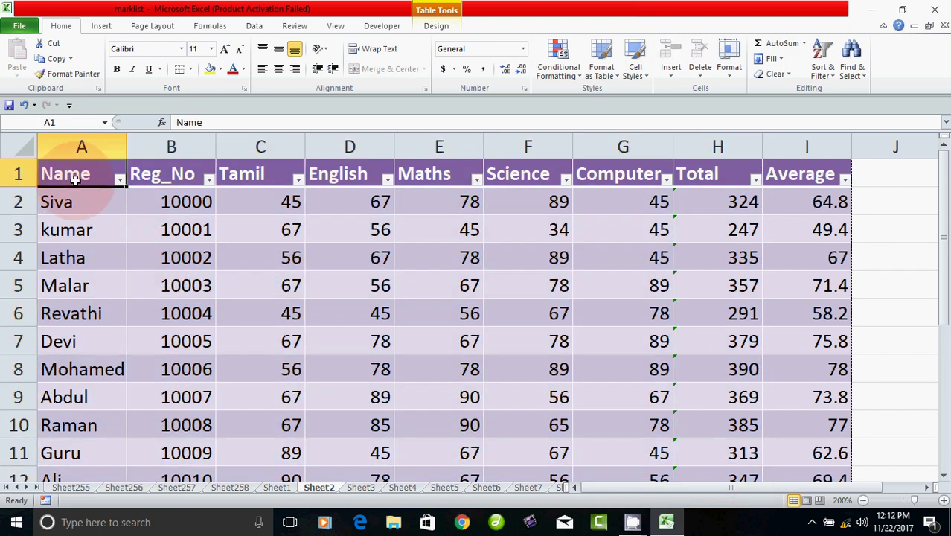
Show the Insert tab and click table cells E8, B4, B2, C2 and C4
left_click(102, 25)
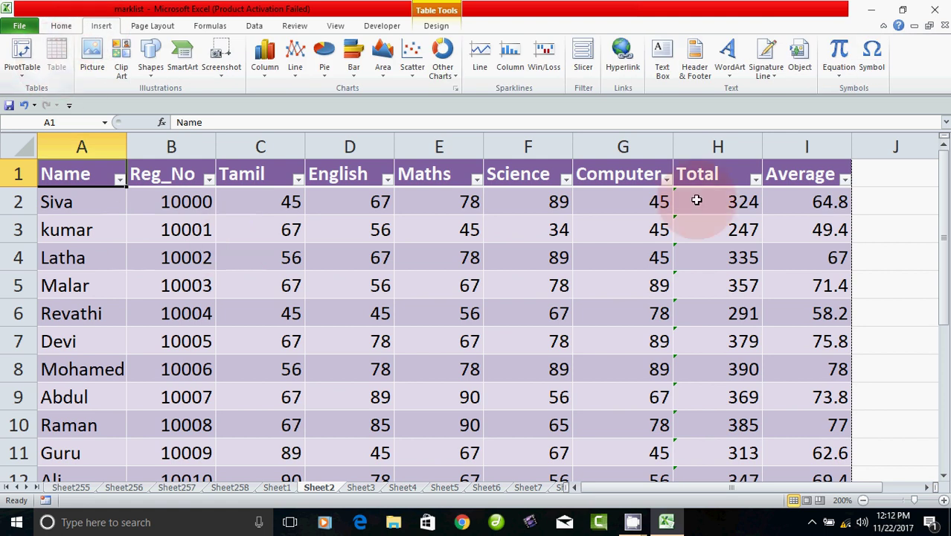
left_click(442, 371)
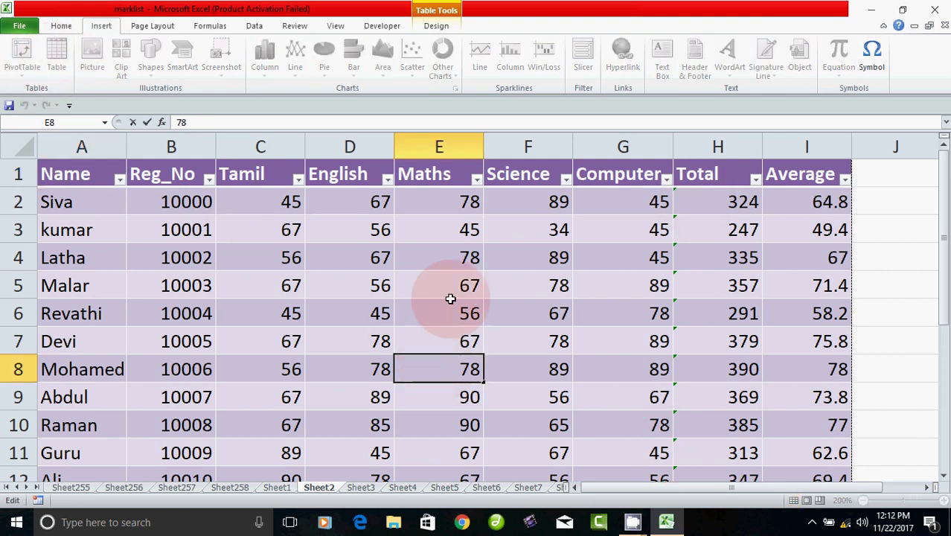
double_click(208, 265)
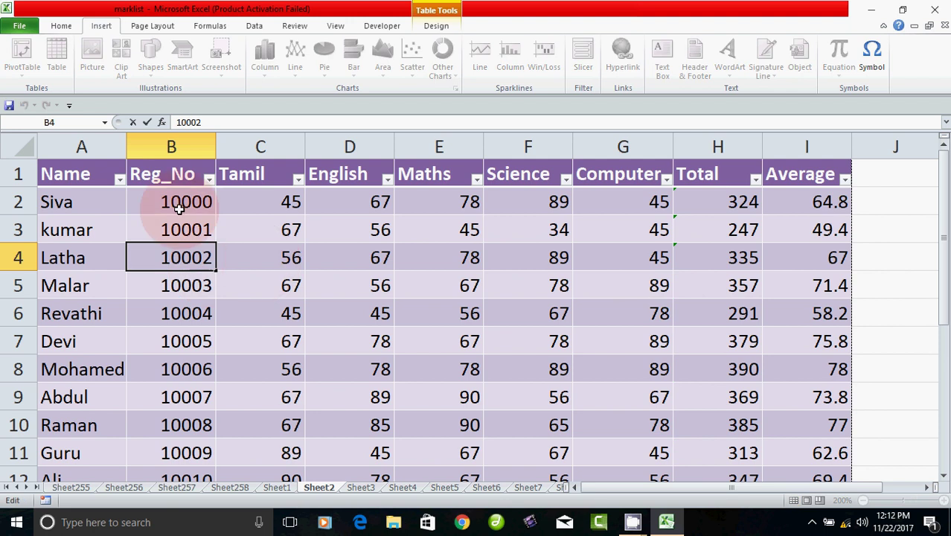
left_click(148, 196)
left_click(224, 201)
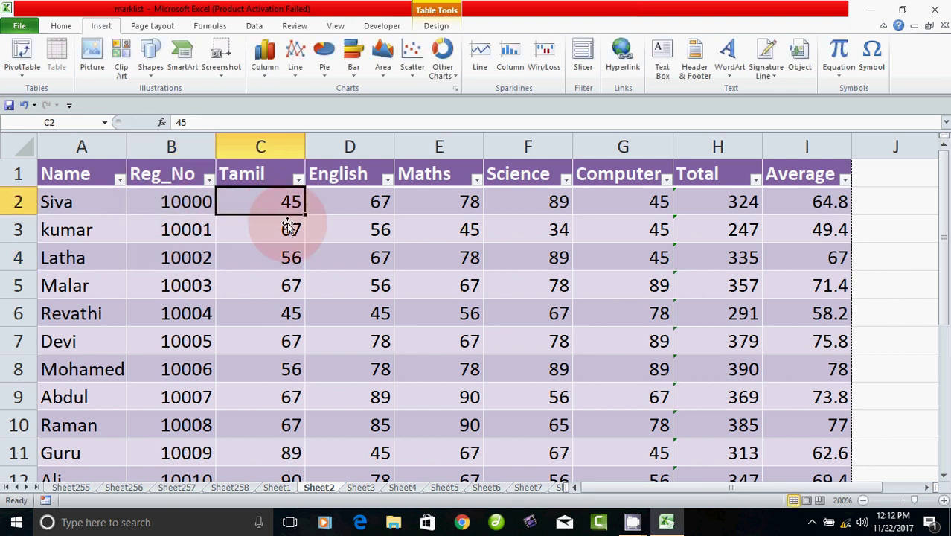
left_click(254, 253)
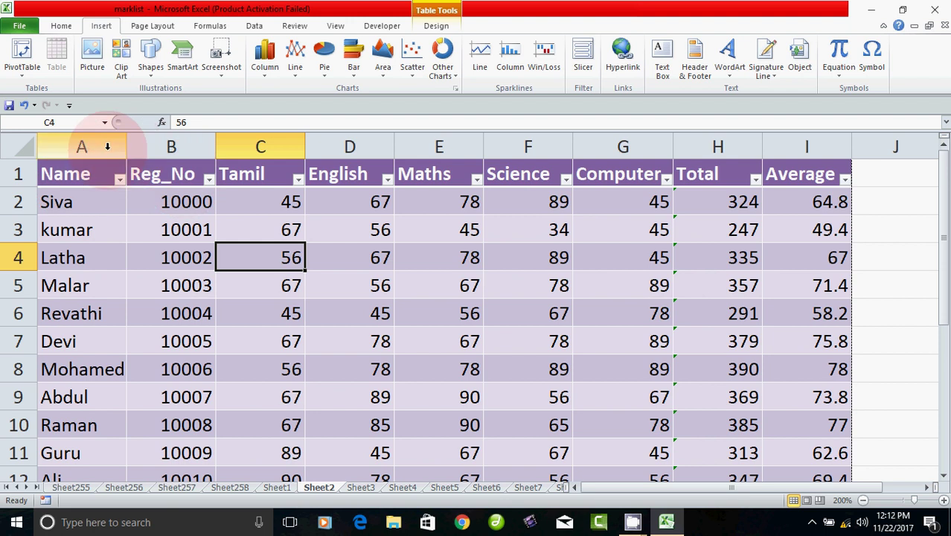
Widen columns A and B, then narrow the Tamil, Reg_No and Name columns
left_click_drag(124, 146, 146, 146)
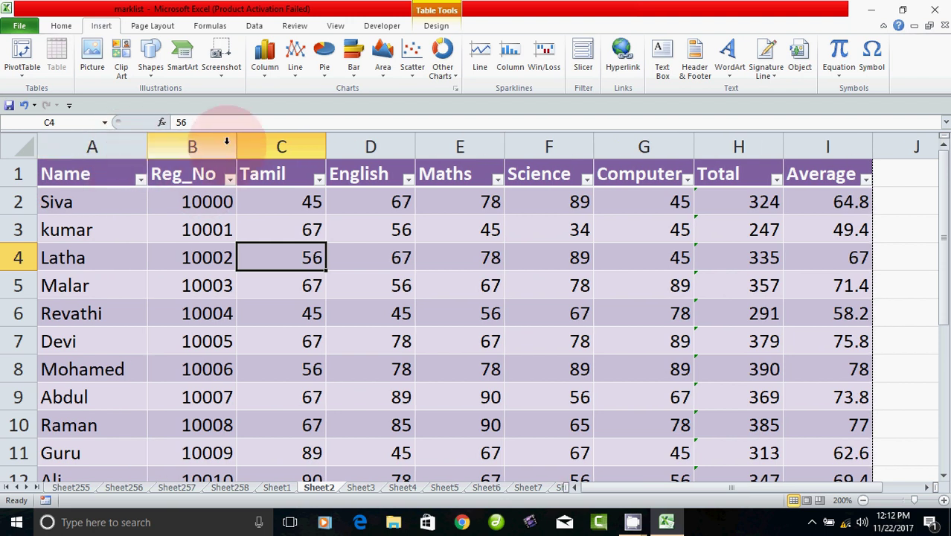
left_click_drag(234, 145, 254, 144)
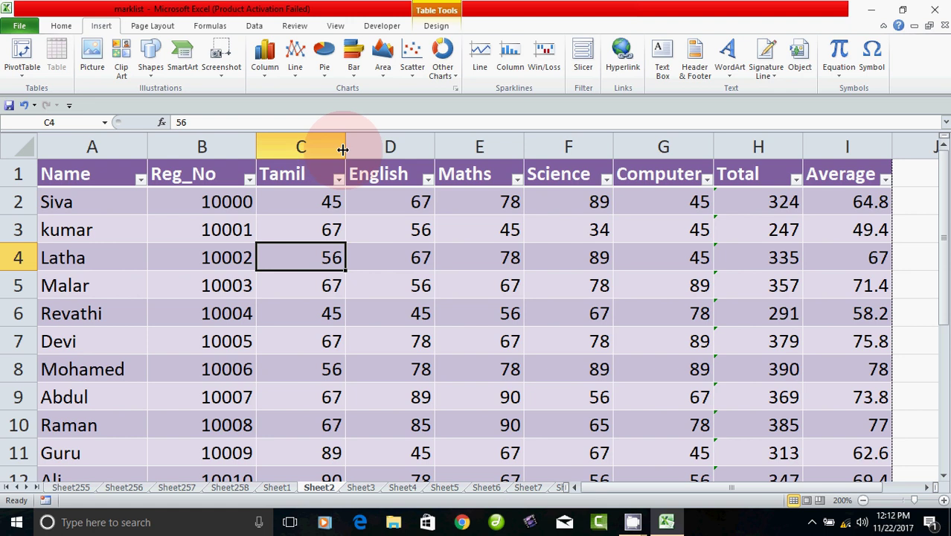
left_click_drag(343, 150, 314, 147)
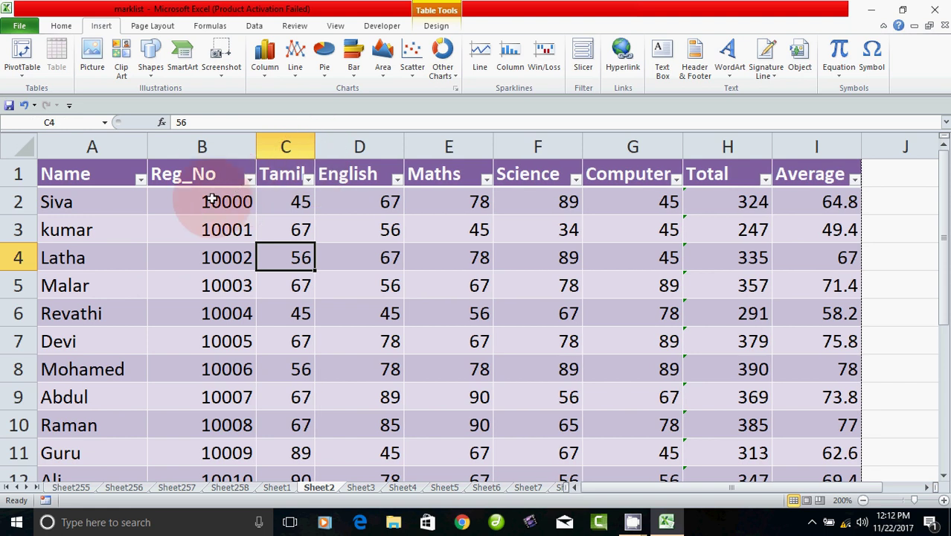
left_click_drag(249, 149, 250, 150)
left_click_drag(232, 153, 221, 152)
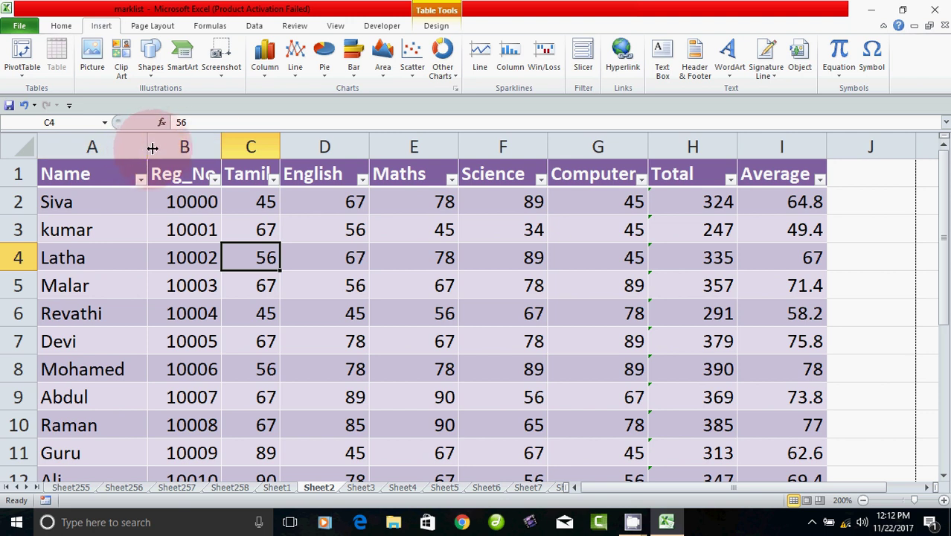
left_click_drag(146, 151, 136, 153)
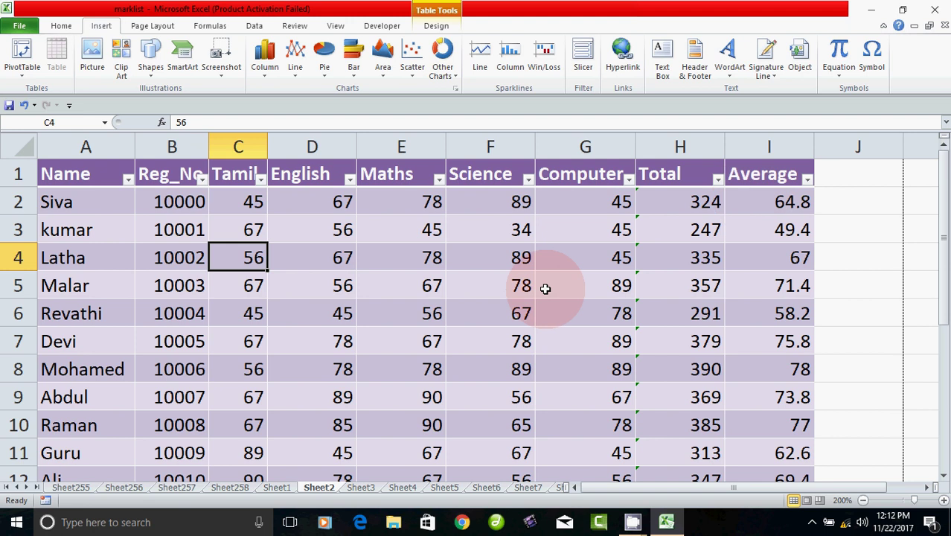
Review the marklist table back in its blue banded style, selecting A1 and the A1:D10 block
scroll(383, 293, "down", 4)
scroll(384, 289, "up", 3)
scroll(385, 290, "up", 1)
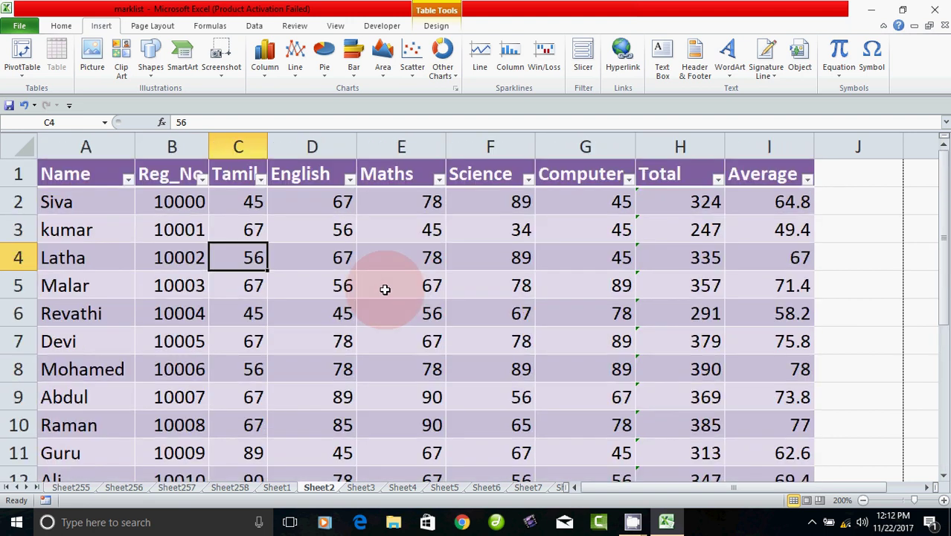
left_click(84, 175)
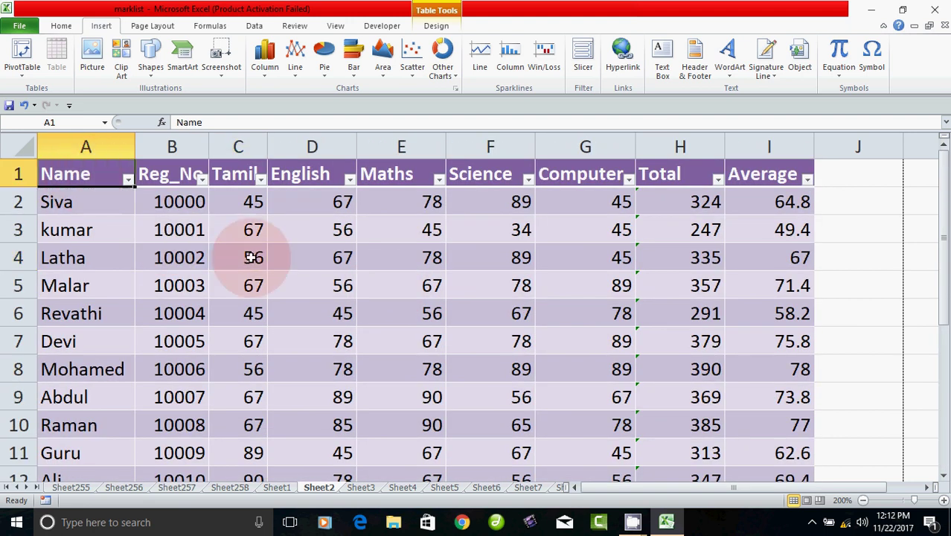
left_click_drag(88, 175, 329, 417)
left_click(422, 396)
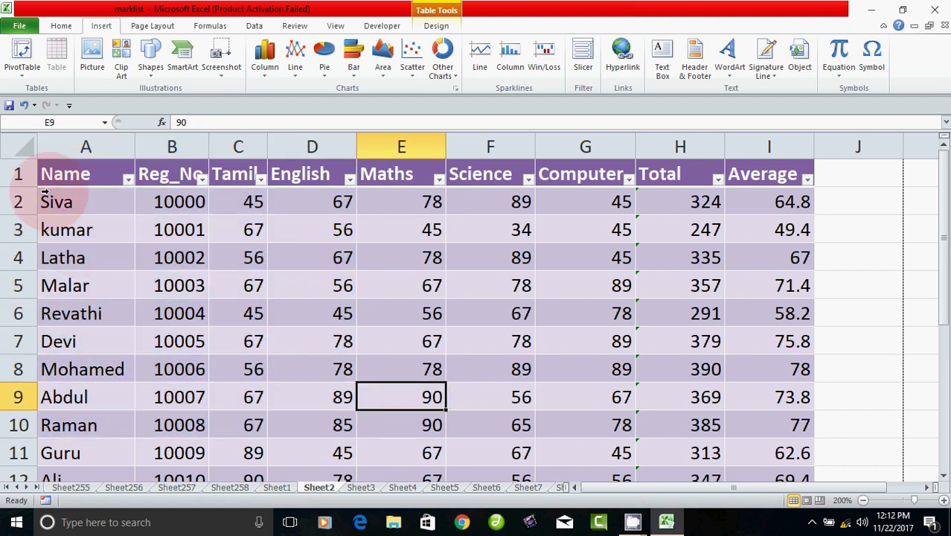
left_click(69, 175)
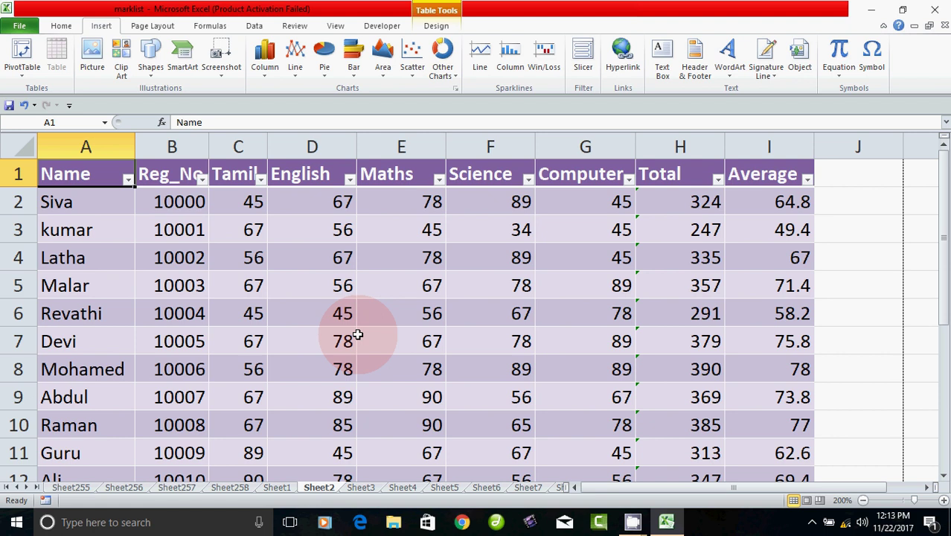
scroll(514, 259, "down", 4)
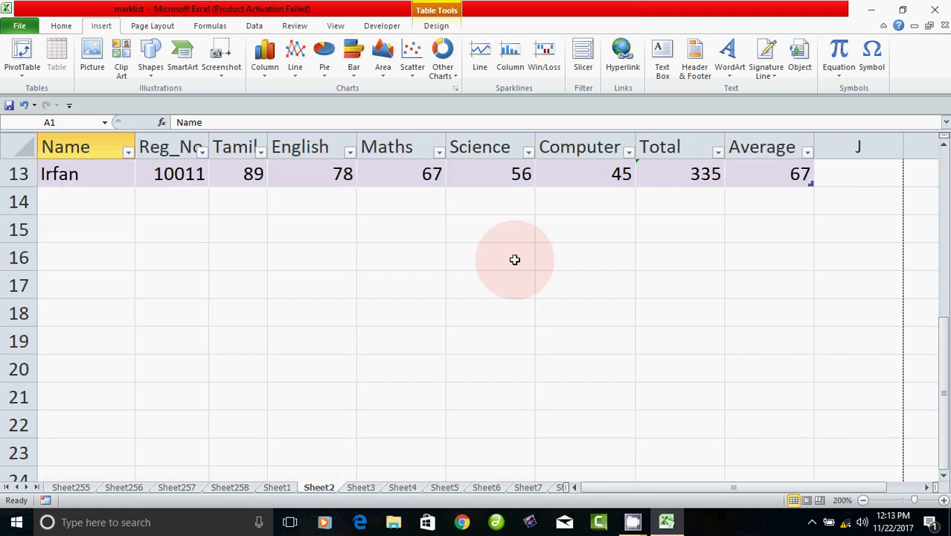
scroll(514, 259, "up", 4)
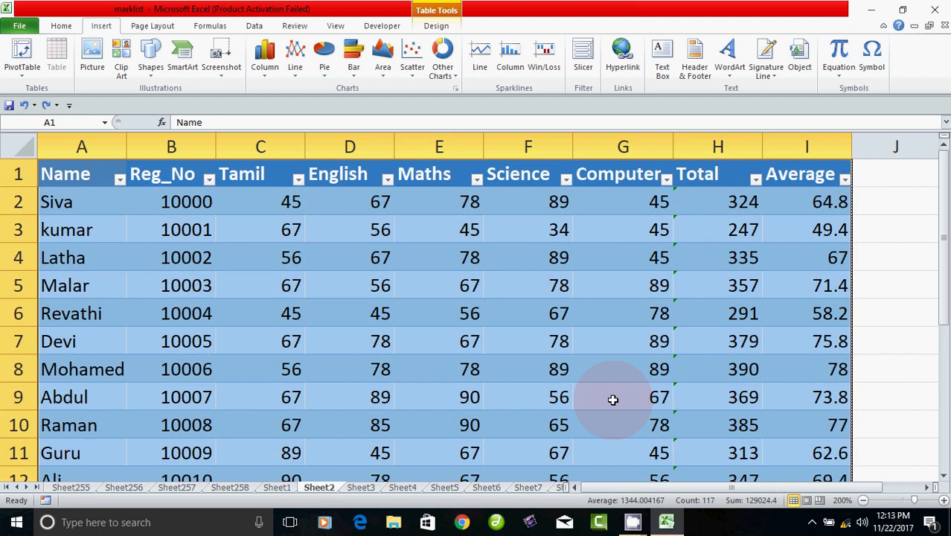
Undo the table creation so the marklist is a plain range, with cell A1 active
key("ctrl+z")
left_click(441, 358)
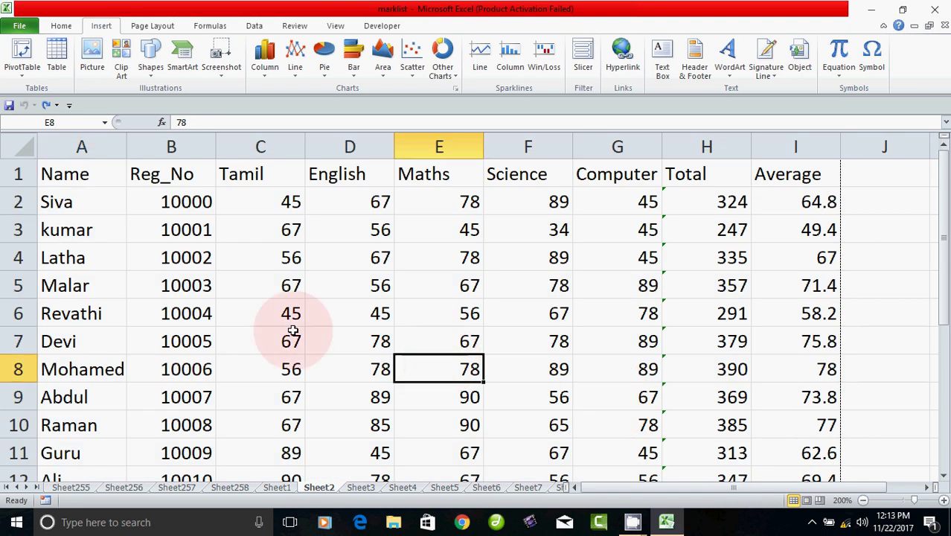
left_click(56, 178)
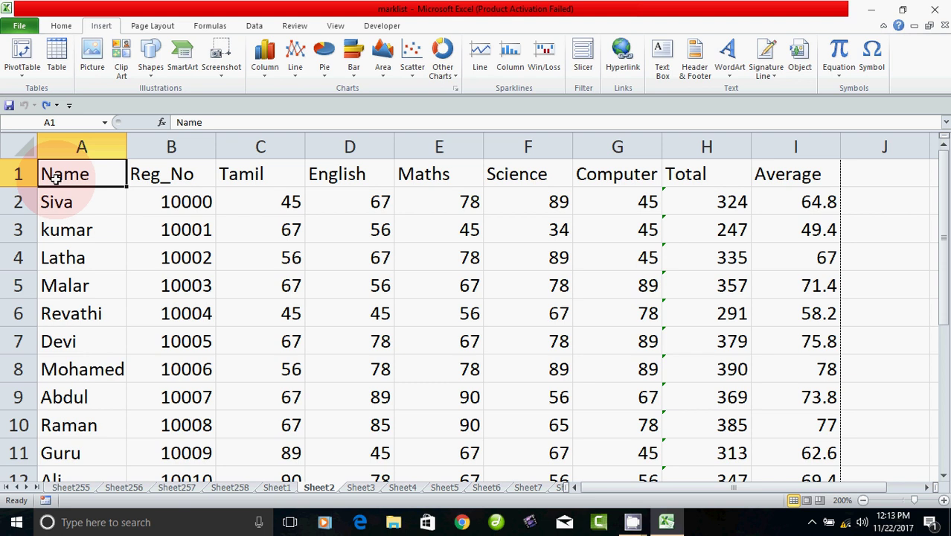
left_click(224, 315)
left_click(64, 176)
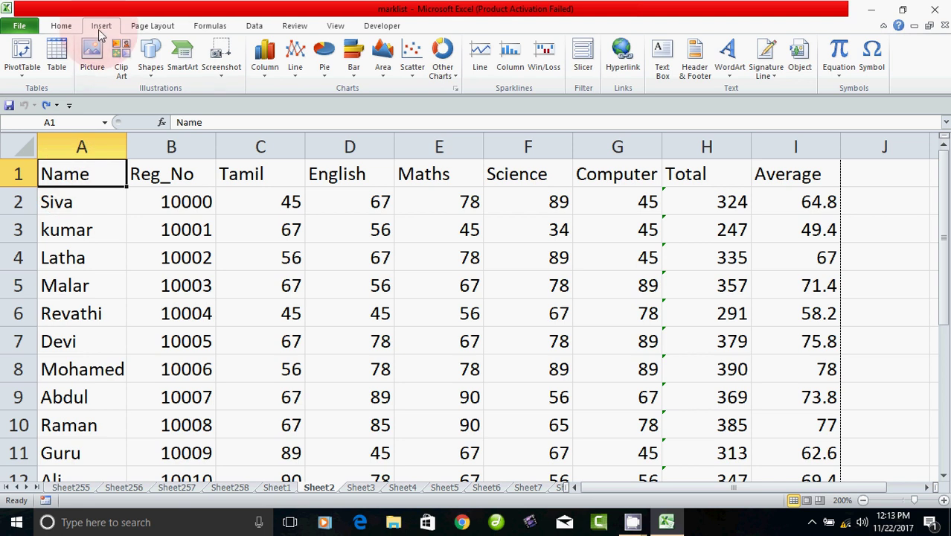
Insert a table over =$A$1:$I$13 with headers and apply the blue banded style
left_click(59, 58)
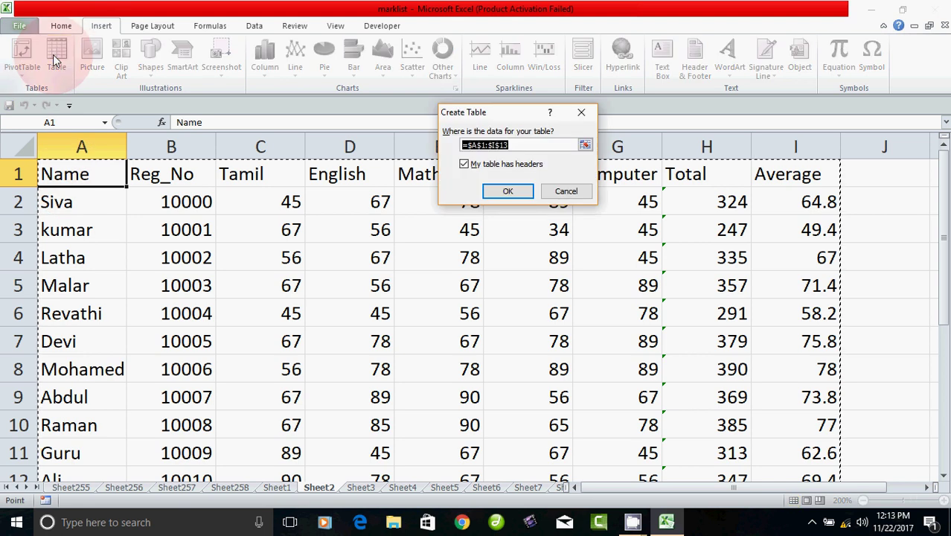
left_click(508, 191)
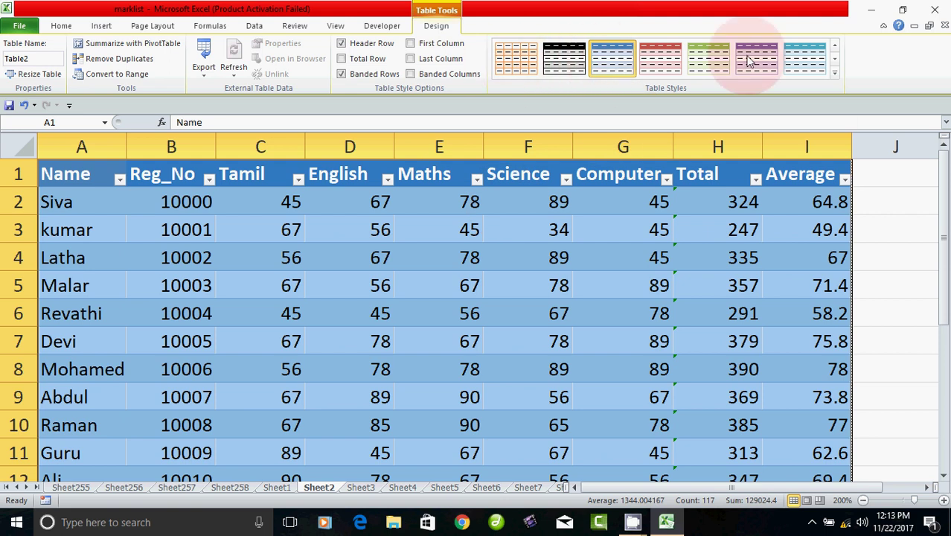
left_click(620, 67)
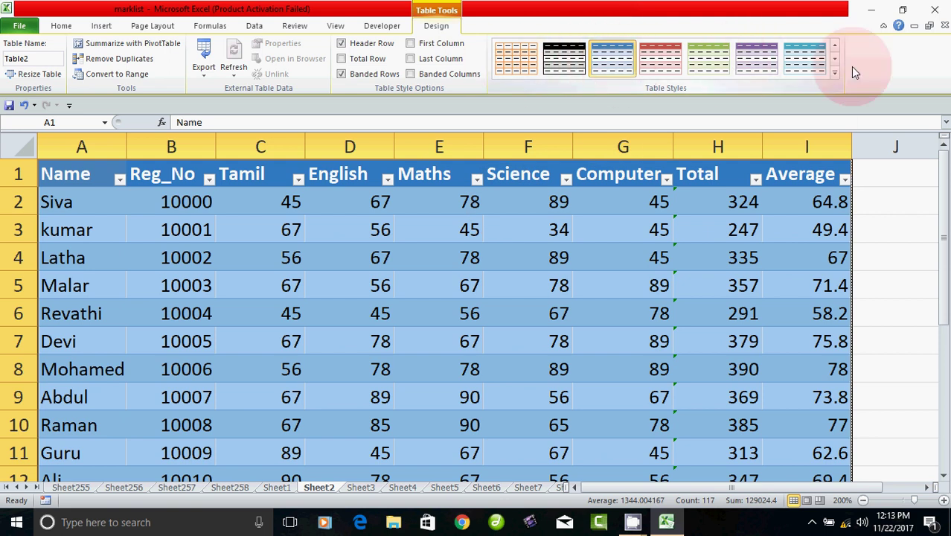
left_click(834, 74)
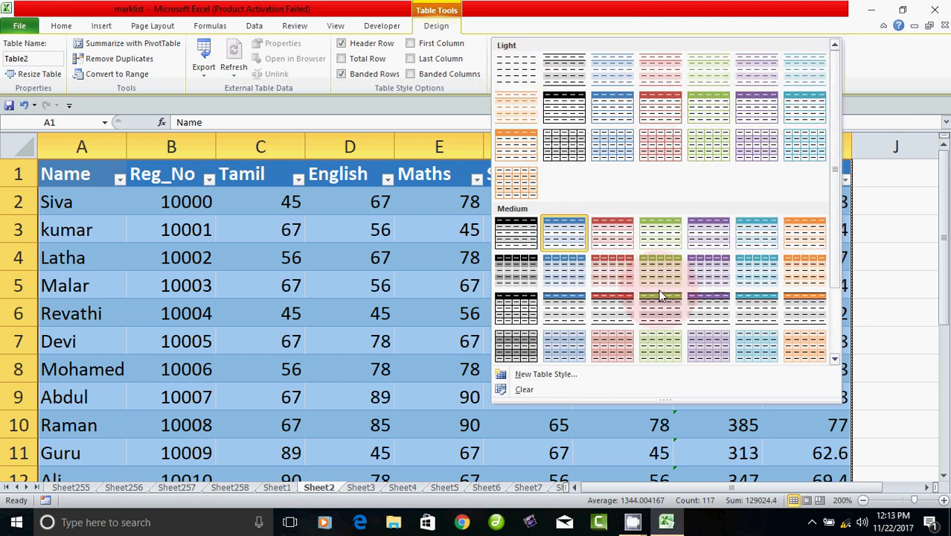
Try the black-header and purple light table styles, then settle on the light red banded style
left_click(512, 311)
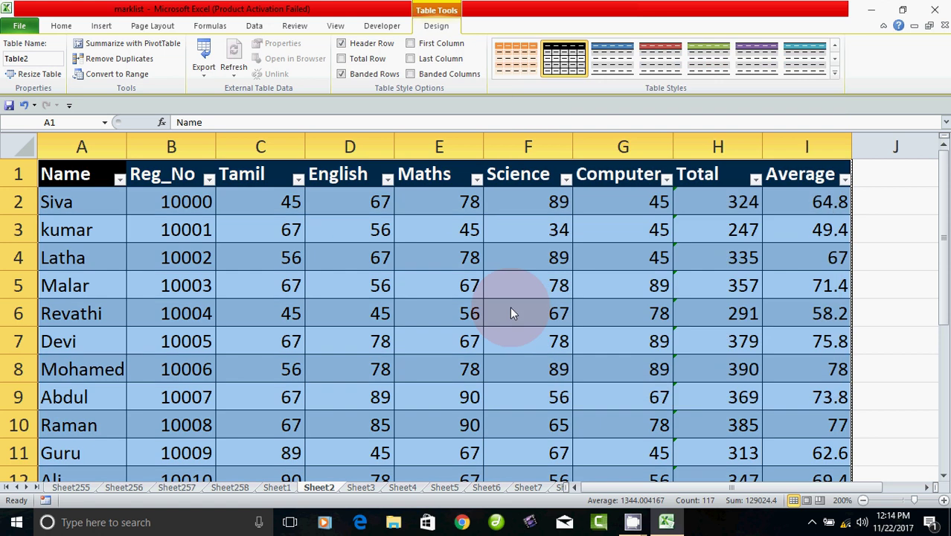
left_click(835, 74)
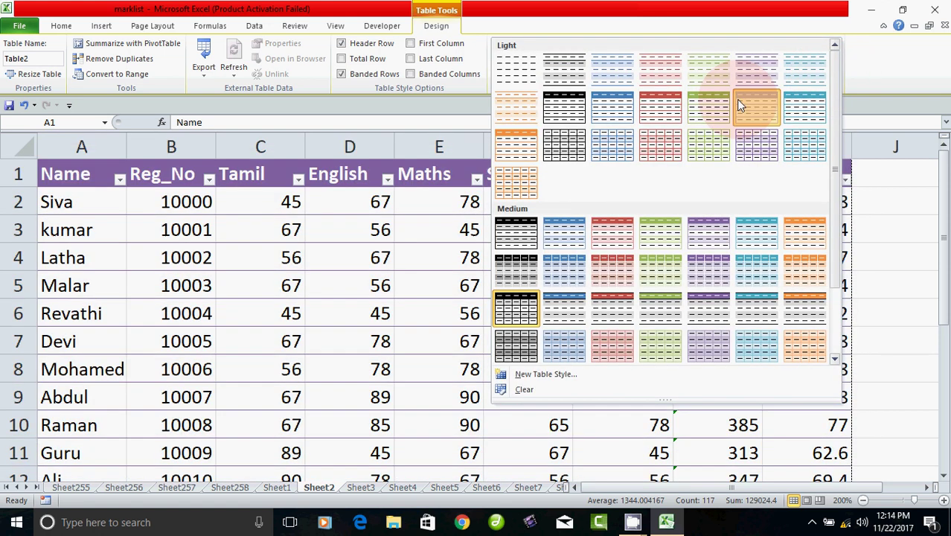
left_click(739, 102)
left_click(833, 74)
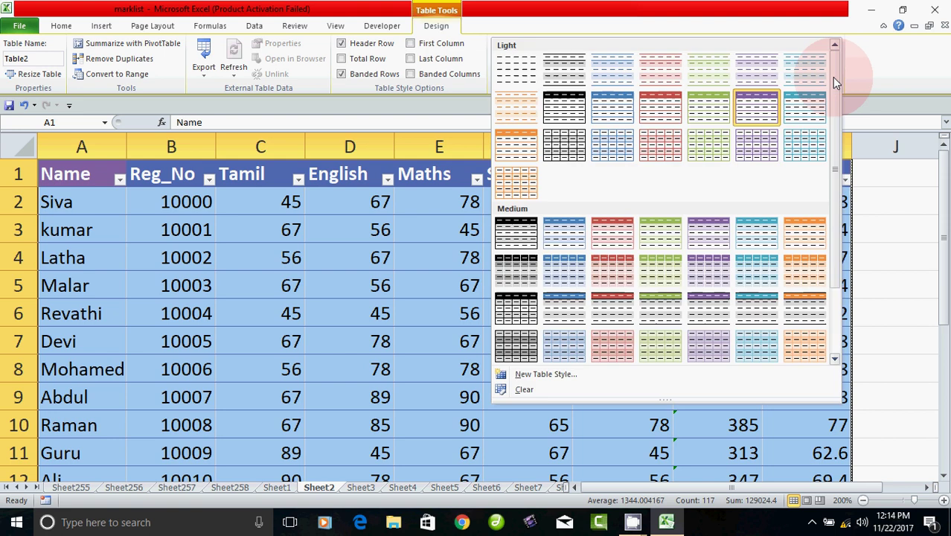
left_click(651, 83)
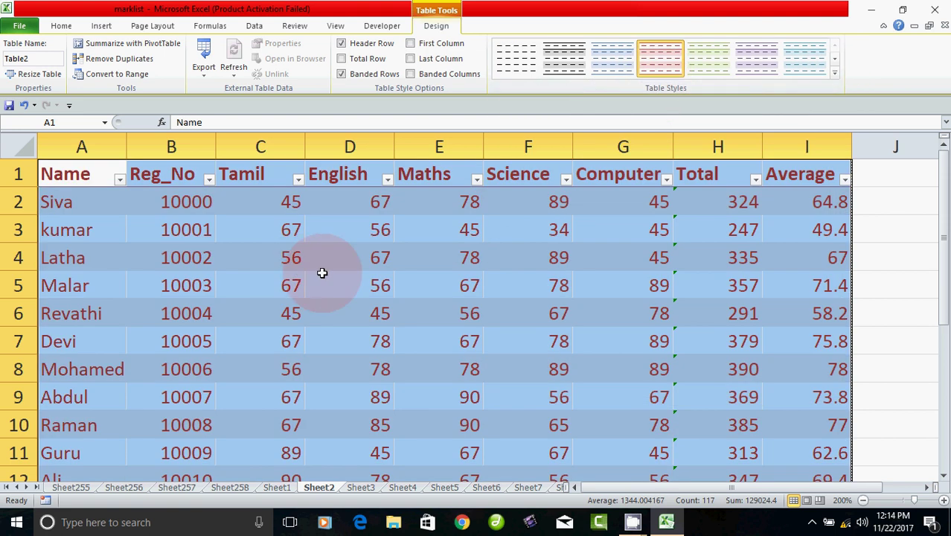
left_click(291, 199)
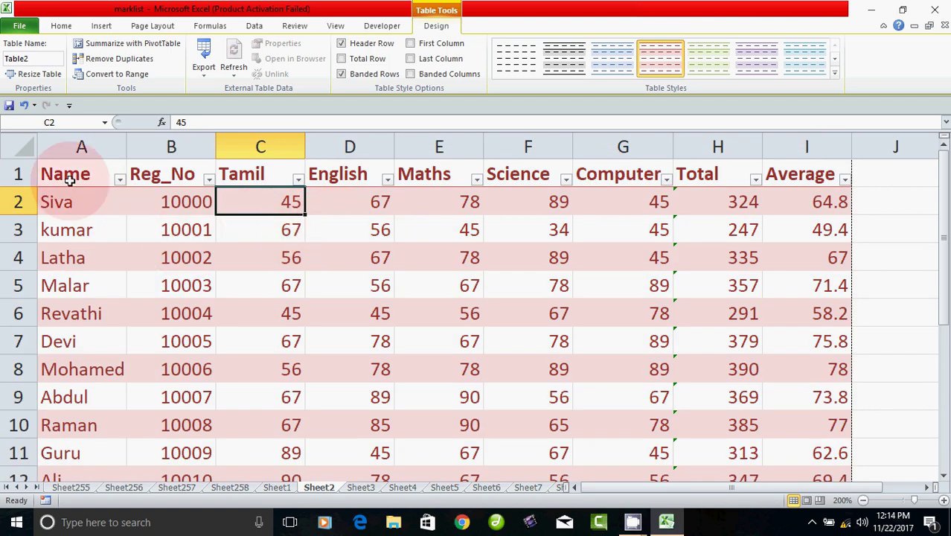
left_click(20, 147)
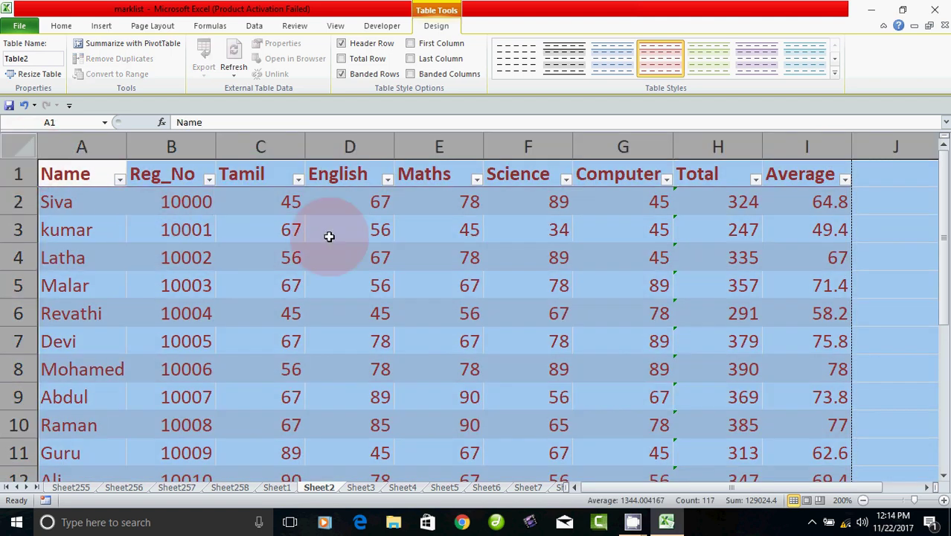
Center-align and bold all of the marklist's text across the whole sheet
left_click(61, 26)
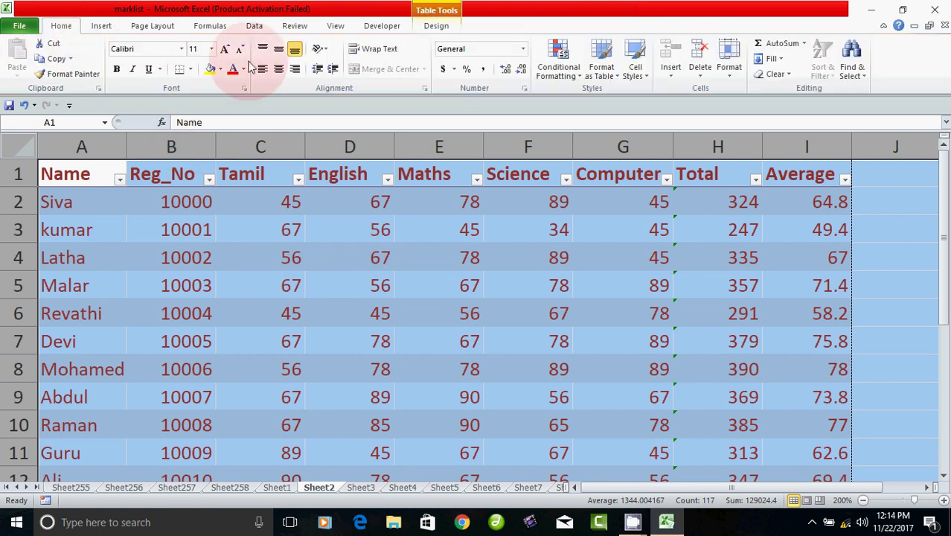
left_click(278, 69)
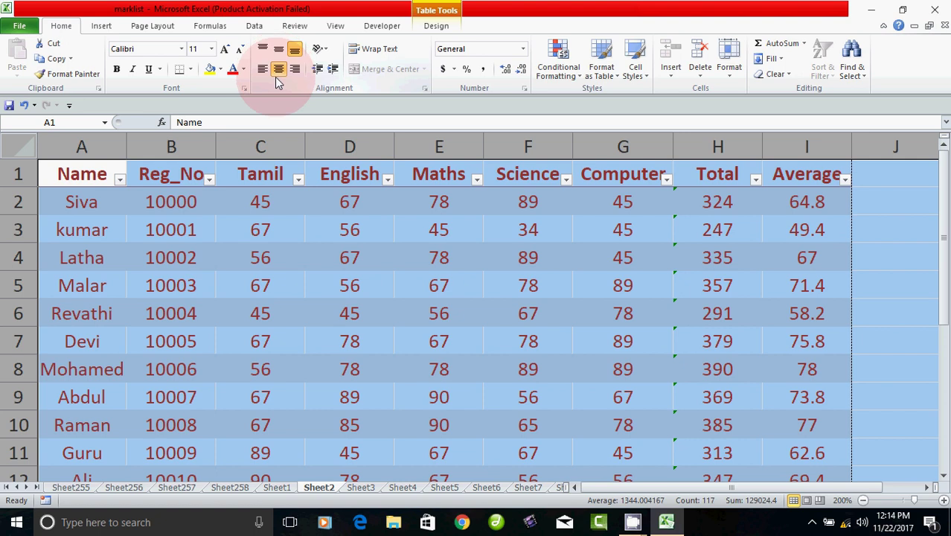
left_click(295, 69)
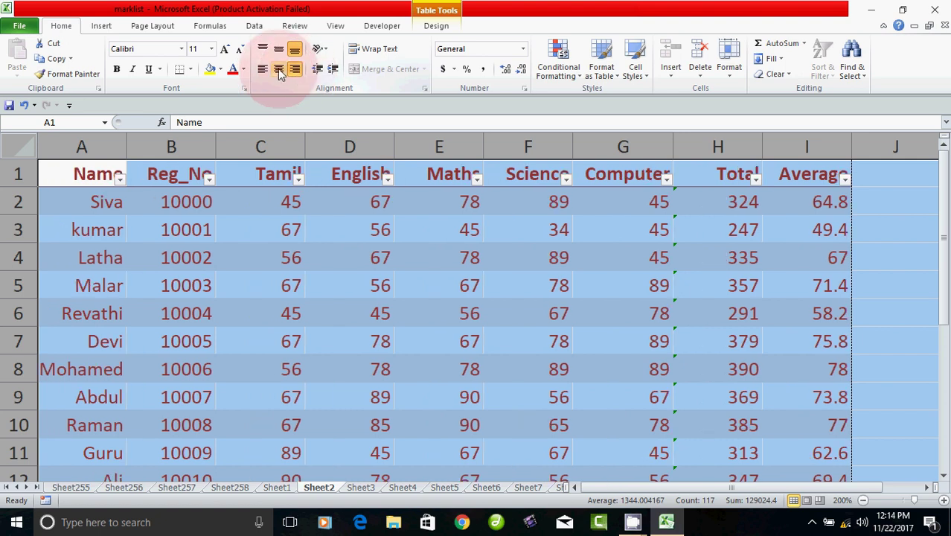
left_click(278, 69)
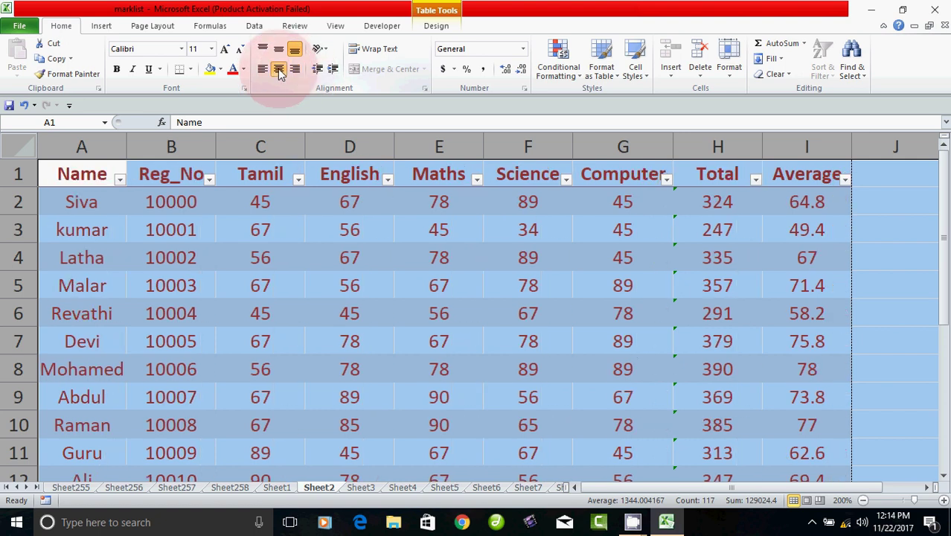
left_click(115, 72)
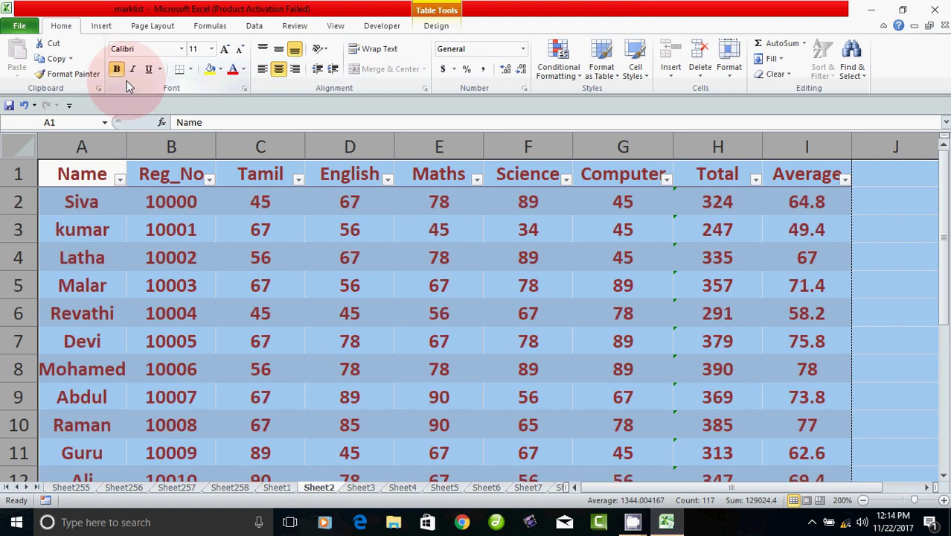
left_click(539, 324)
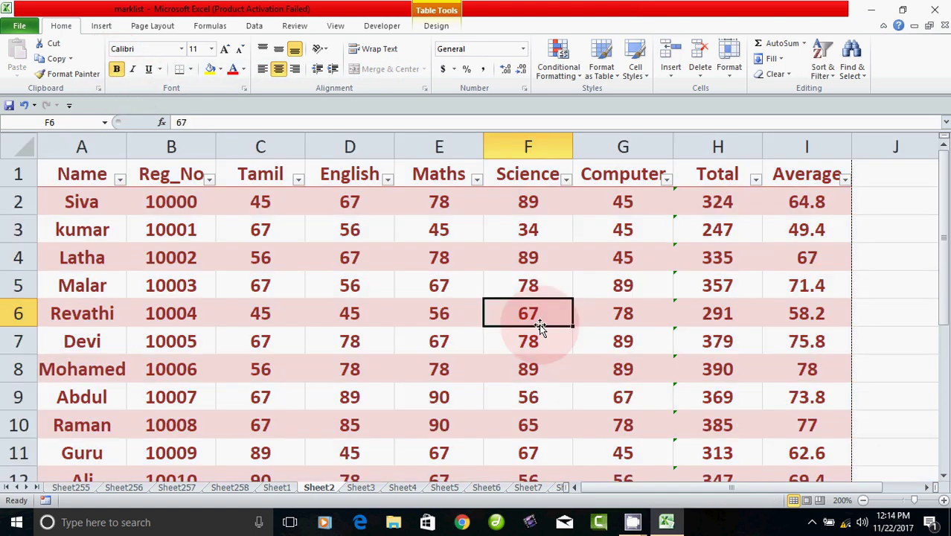